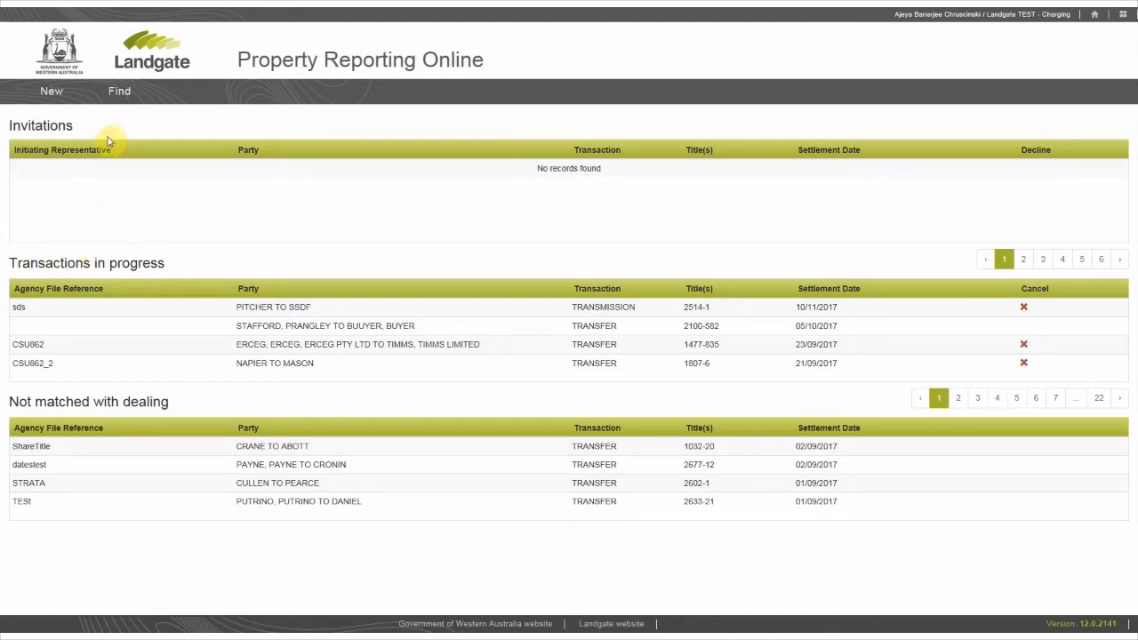
- Start a new transaction with agency file reference TRAINING and transfer type TRANSFER
{"action": "left_click", "coordinate": [77, 94]}
{"action": "left_click", "coordinate": [76, 222]}
{"action": "type", "text": "TRAINING"}
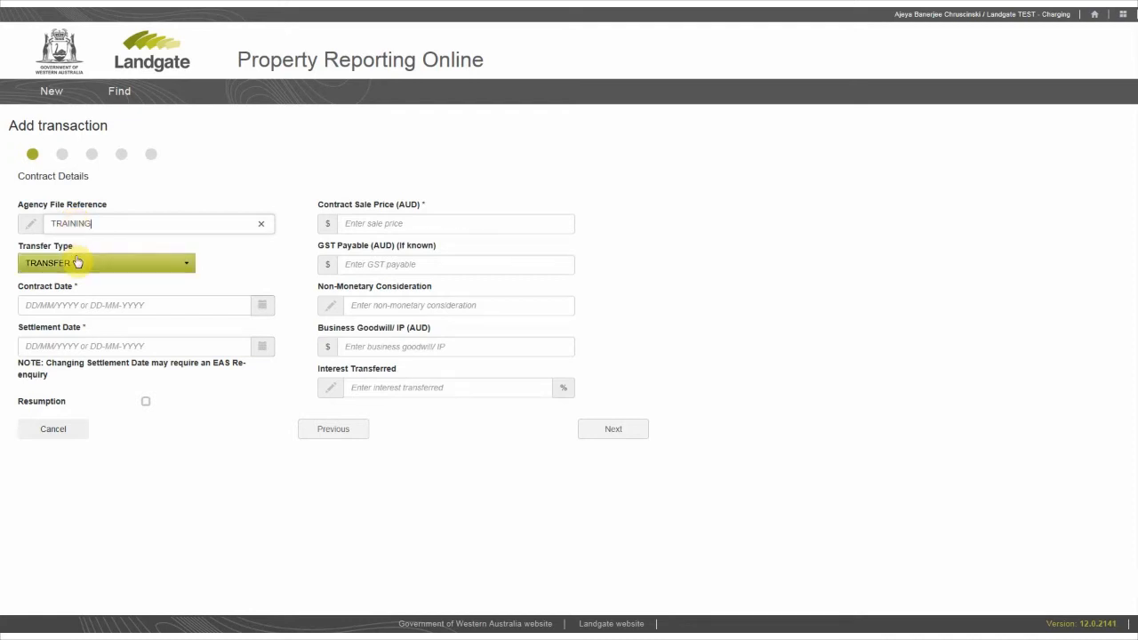
{"action": "left_click", "coordinate": [78, 262]}
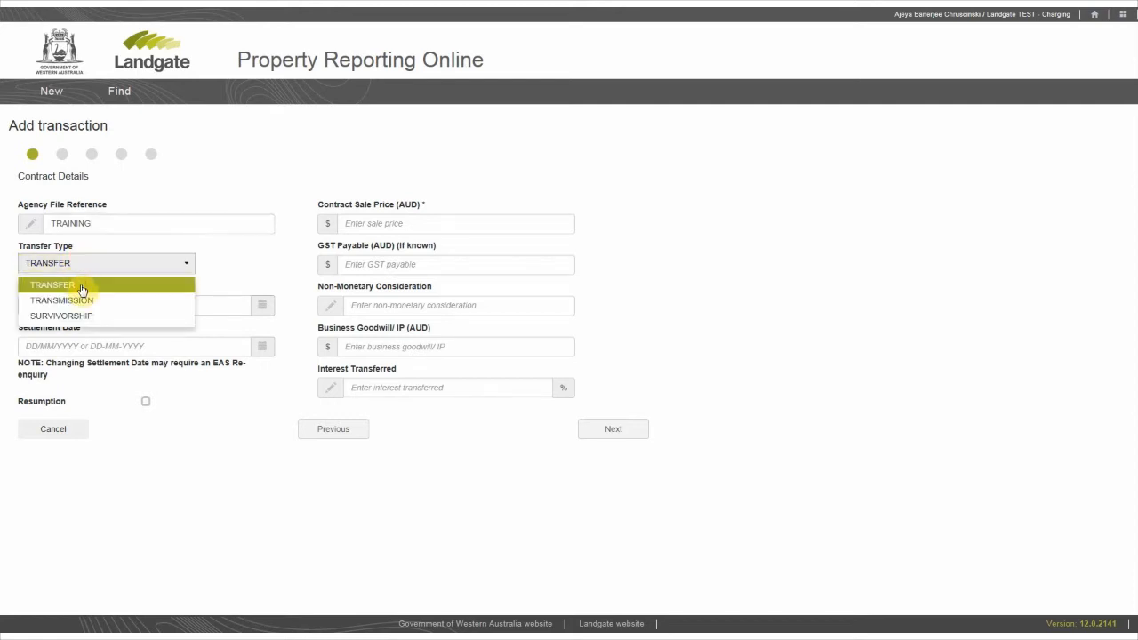
{"action": "left_click", "coordinate": [81, 289]}
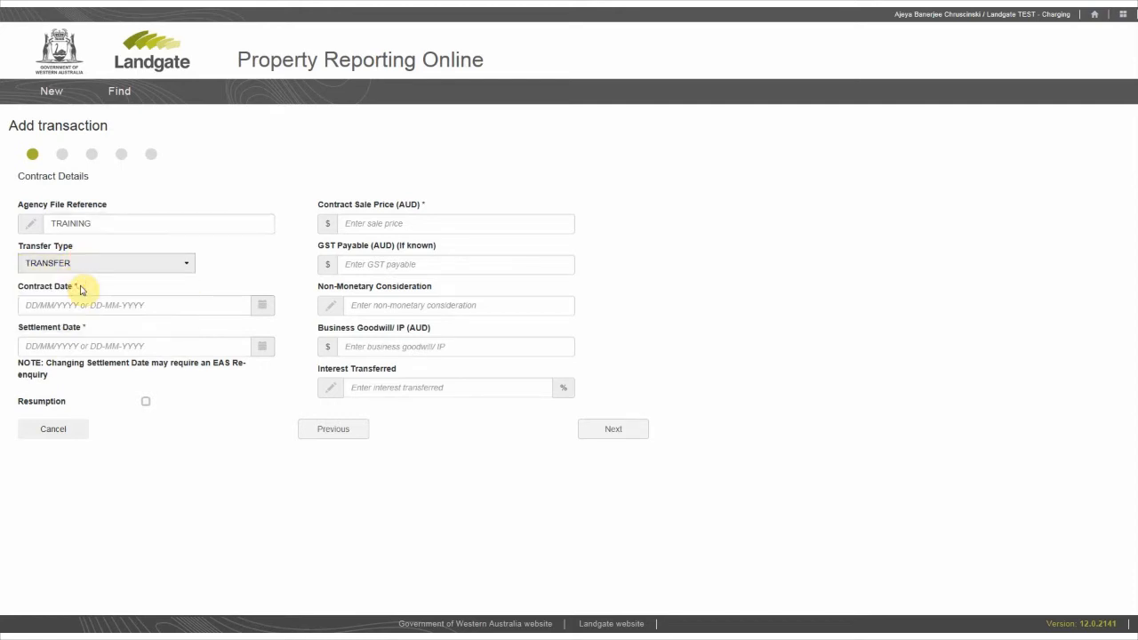
- Set the contract date to 28/08/2017 and the settlement date to 06/09/2017
{"action": "left_click", "coordinate": [261, 308]}
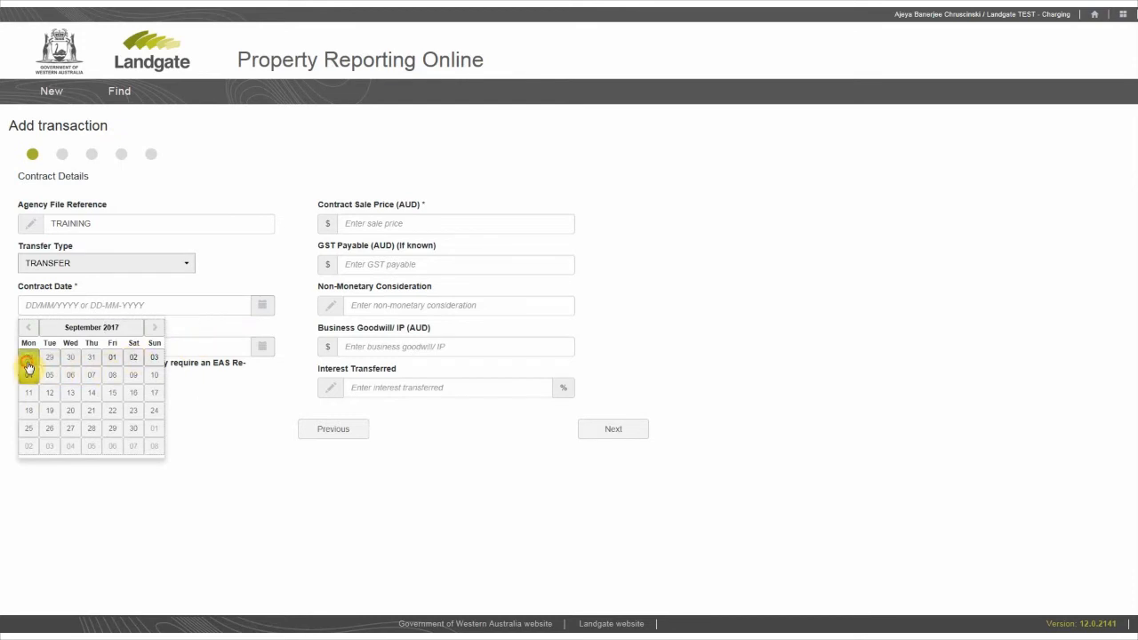
{"action": "left_click", "coordinate": [28, 365]}
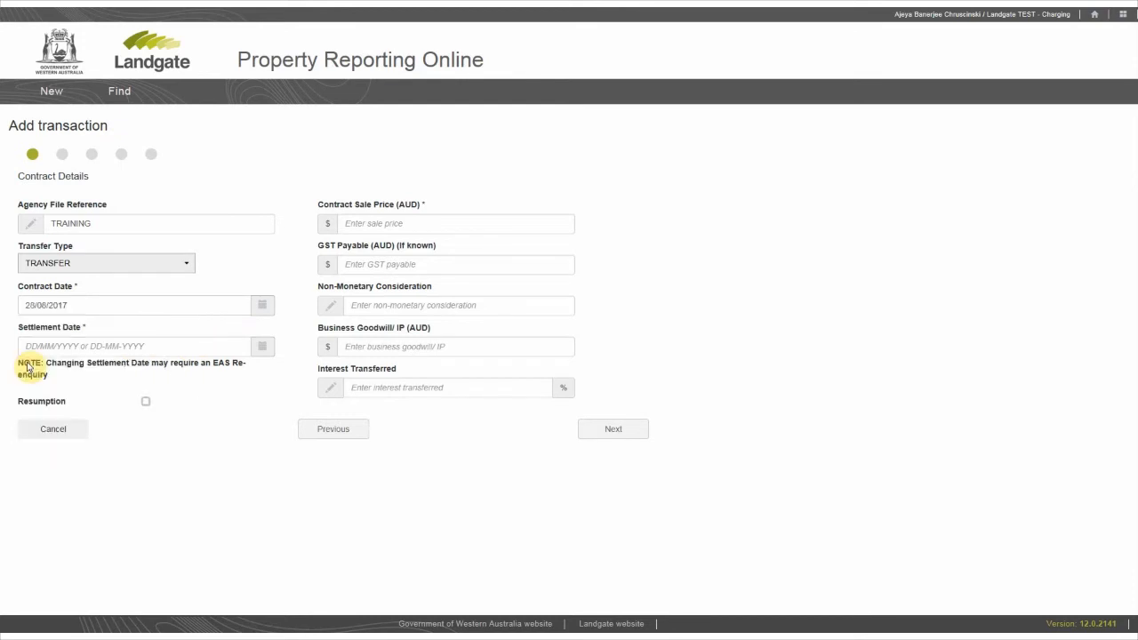
{"action": "left_click", "coordinate": [259, 348]}
{"action": "left_click", "coordinate": [70, 416]}
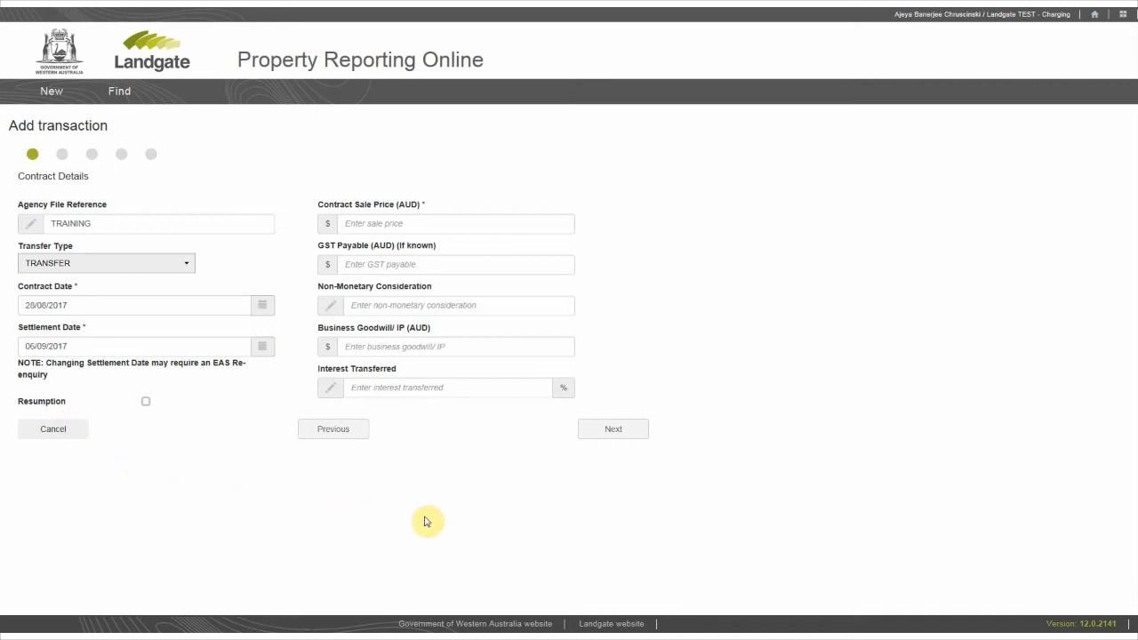
- Enter a contract sale price of 500,000 AUD and 100% interest transferred, and continue to the titles stage
{"action": "left_click", "coordinate": [478, 228]}
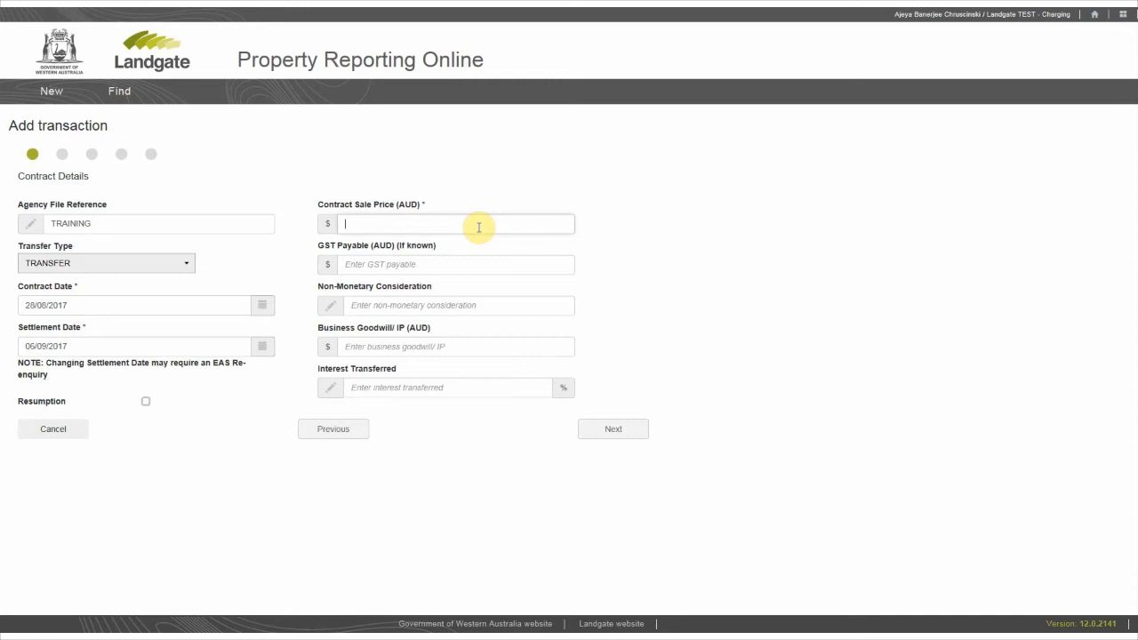
{"action": "type", "text": "500000"}
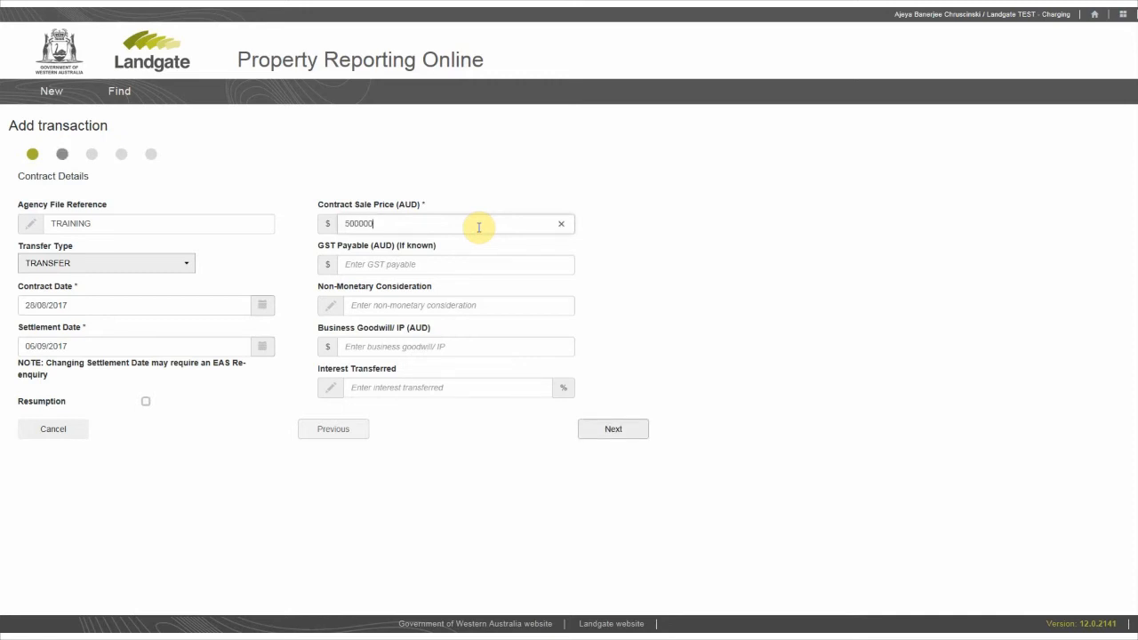
{"action": "key", "text": "Tab"}
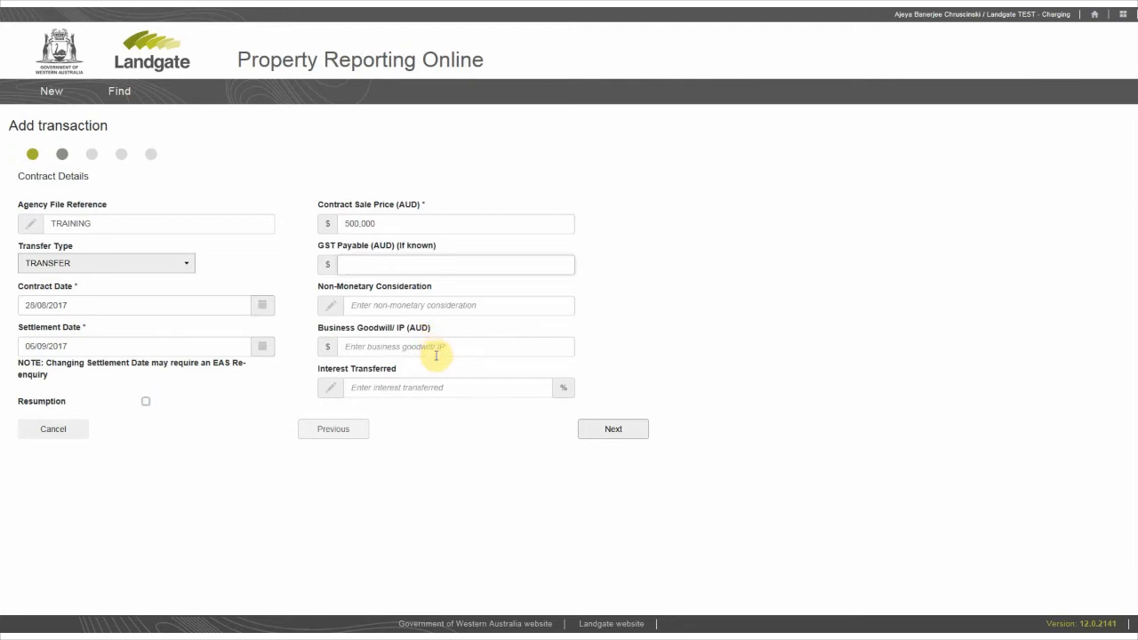
{"action": "left_click", "coordinate": [400, 386]}
{"action": "type", "text": "100"}
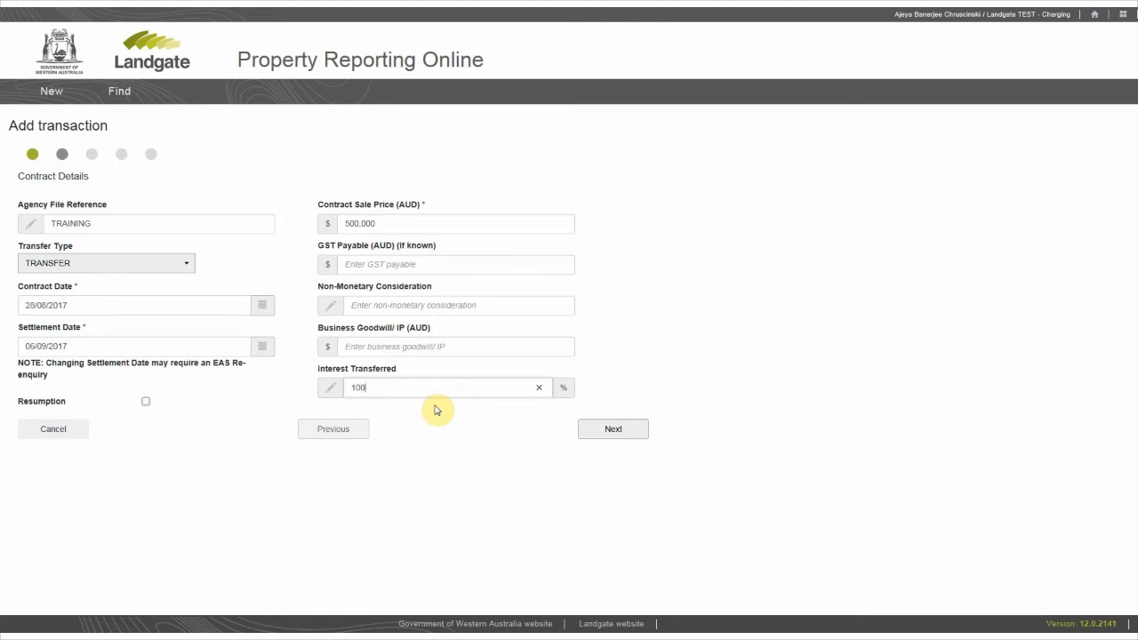
{"action": "left_click", "coordinate": [610, 430]}
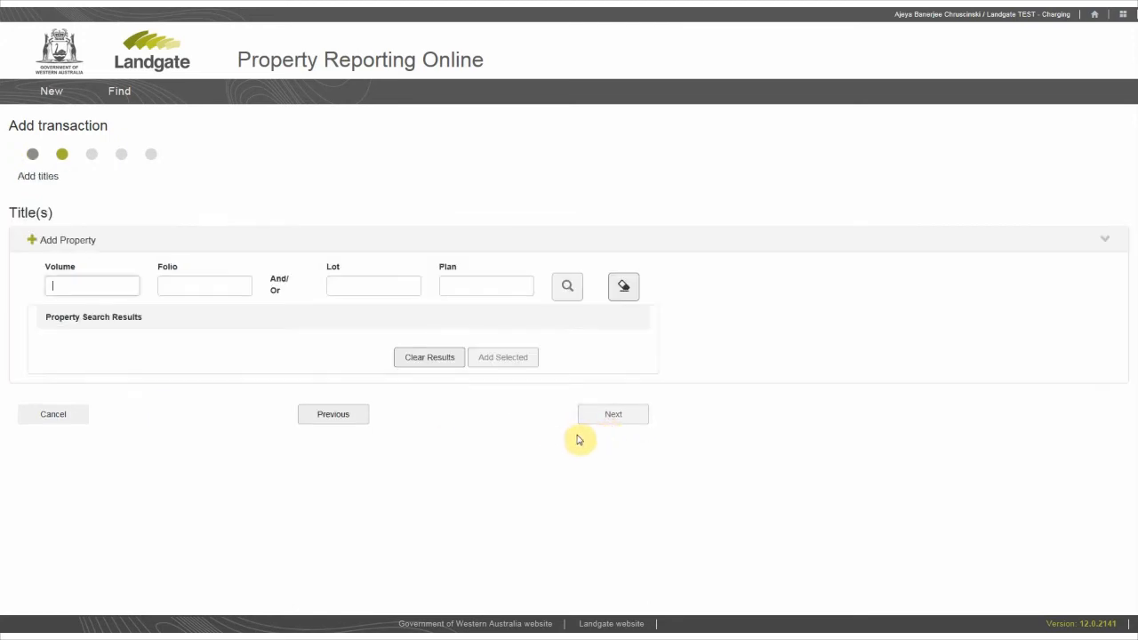
- Search for the property title with volume 1814 and folio 536 and add it to the transaction
{"action": "type", "text": "1814"}
{"action": "key", "text": "Tab"}
{"action": "type", "text": "538"}
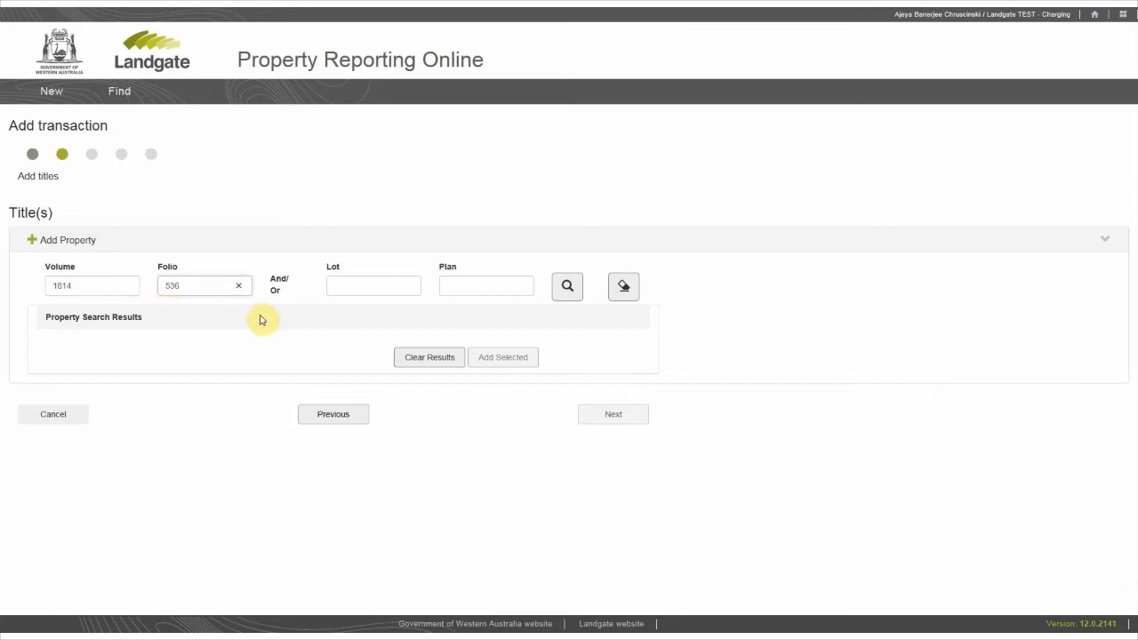
{"action": "left_click", "coordinate": [568, 289]}
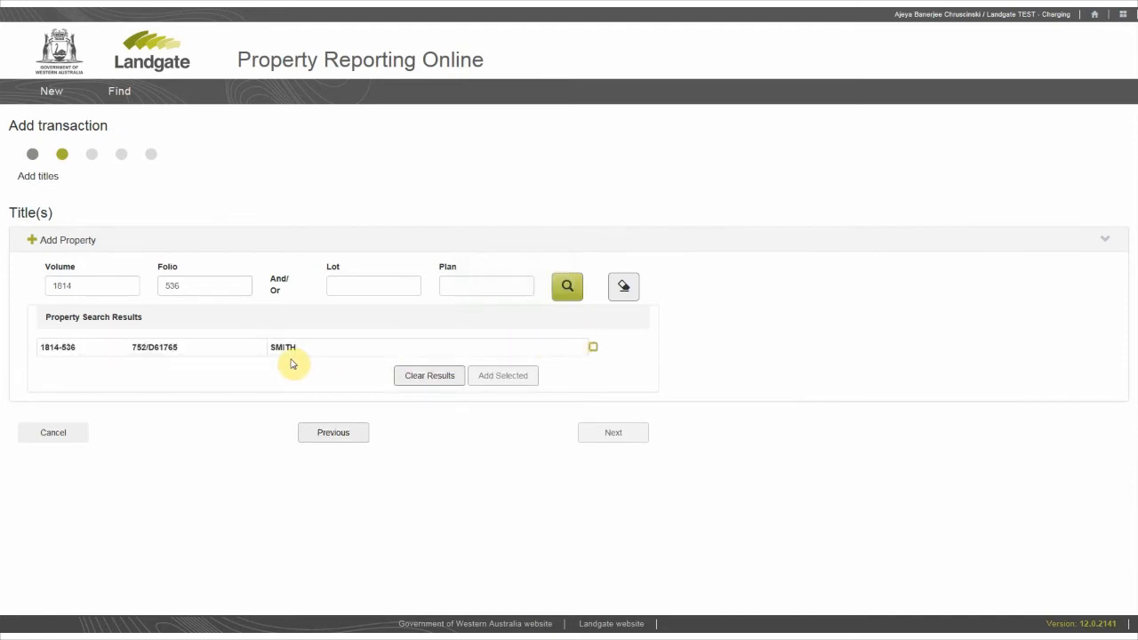
{"action": "left_click", "coordinate": [593, 347]}
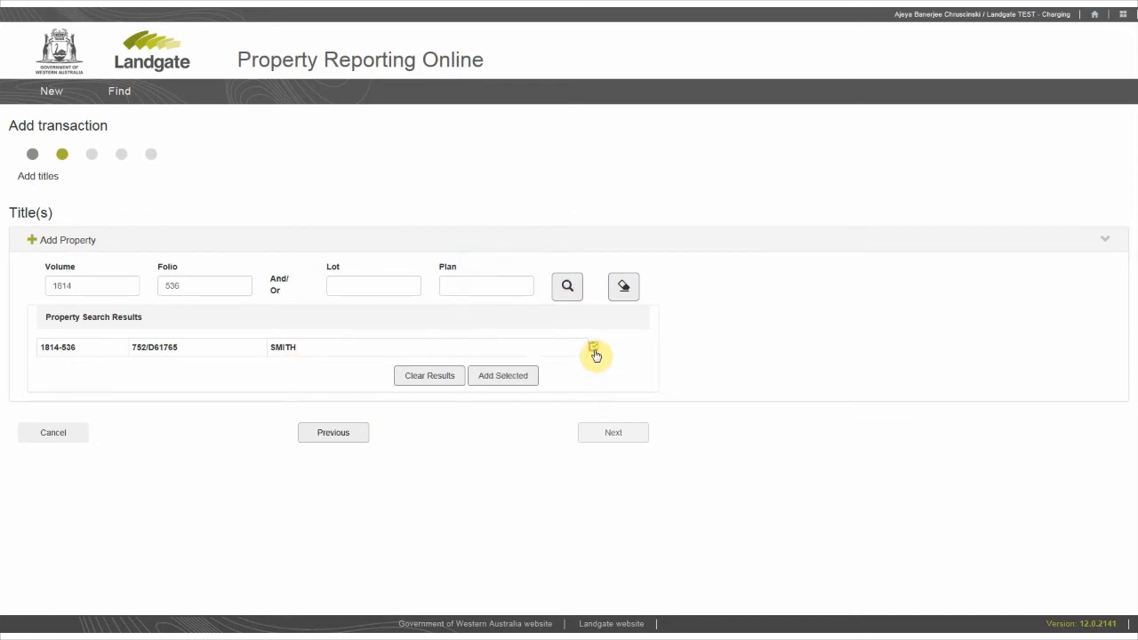
{"action": "left_click", "coordinate": [503, 382]}
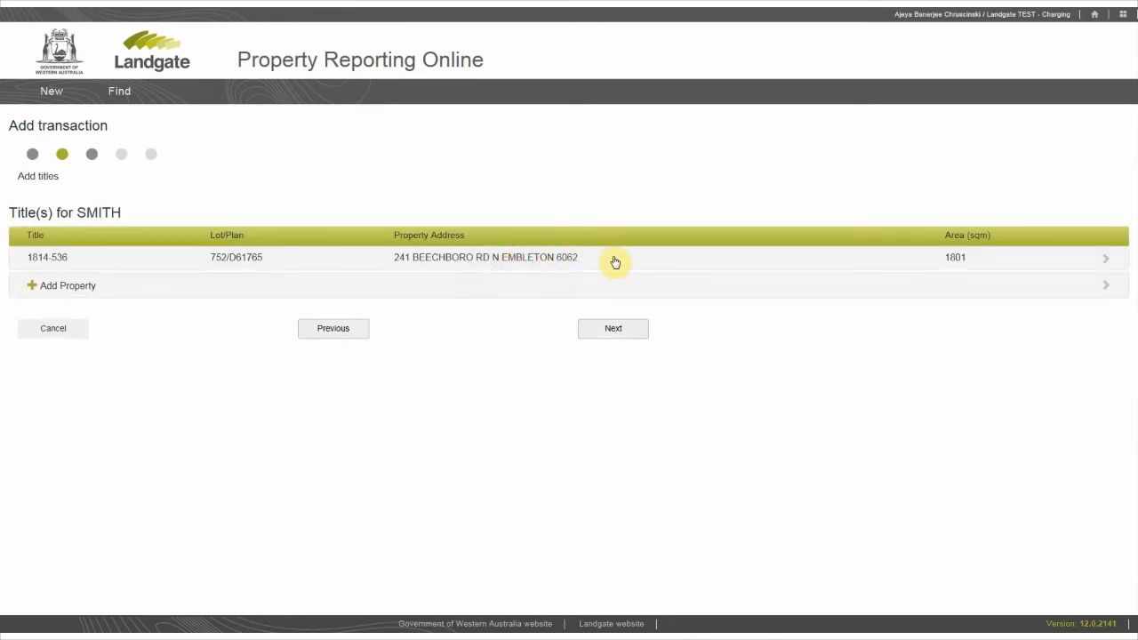
- Mark the added title's land usage as Commercial and Residential, and continue to the proprietors stage
{"action": "left_click", "coordinate": [979, 261]}
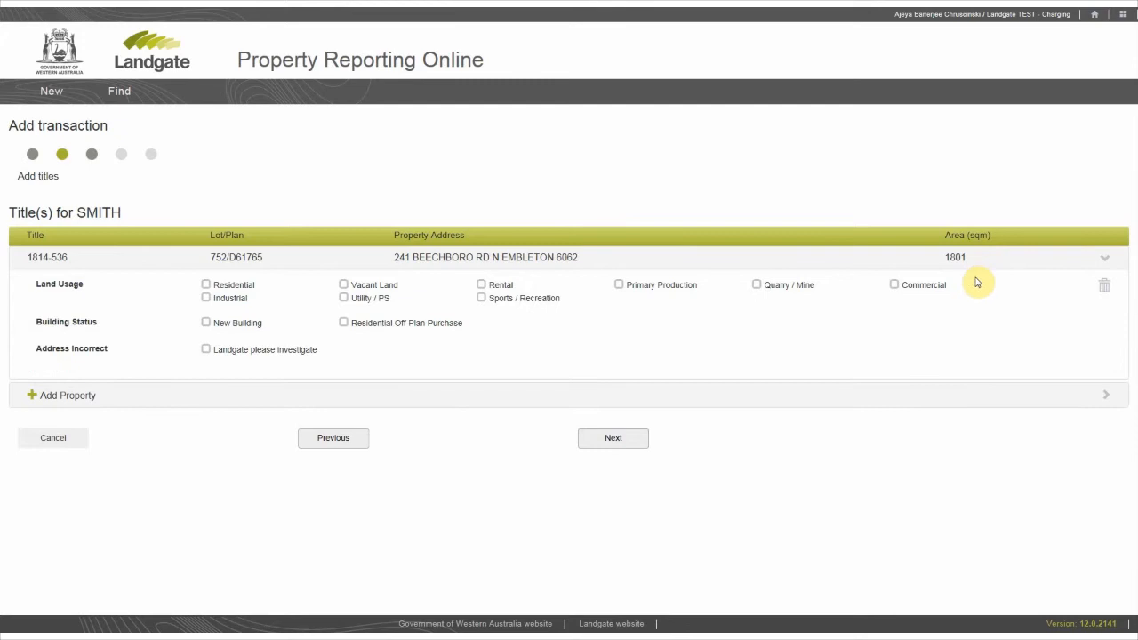
{"action": "left_click", "coordinate": [900, 292]}
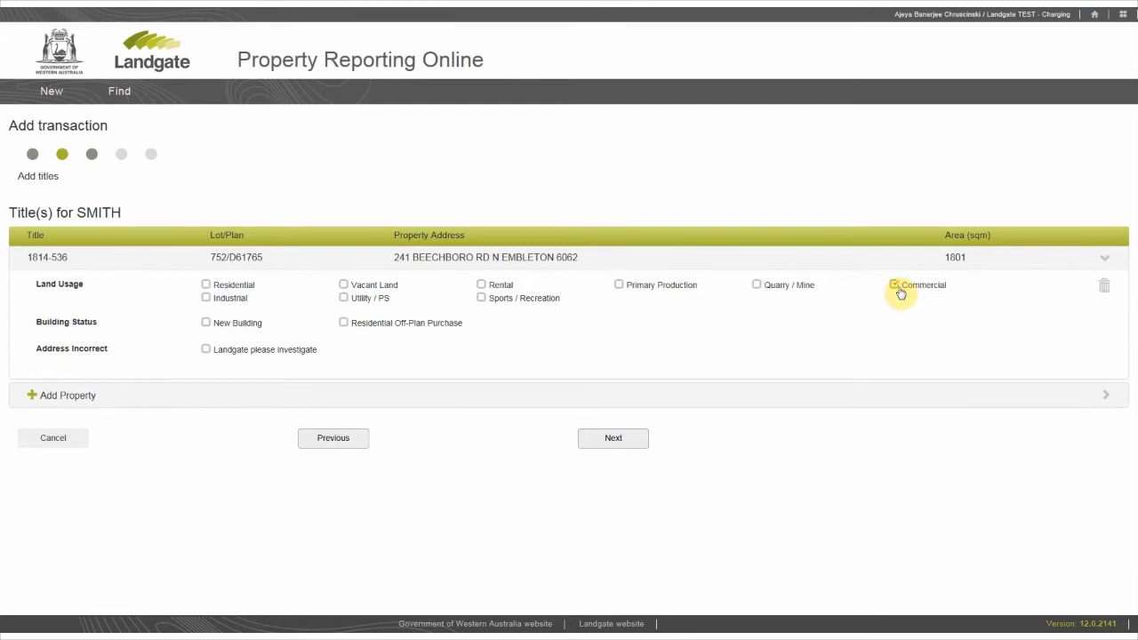
{"action": "left_click", "coordinate": [207, 286]}
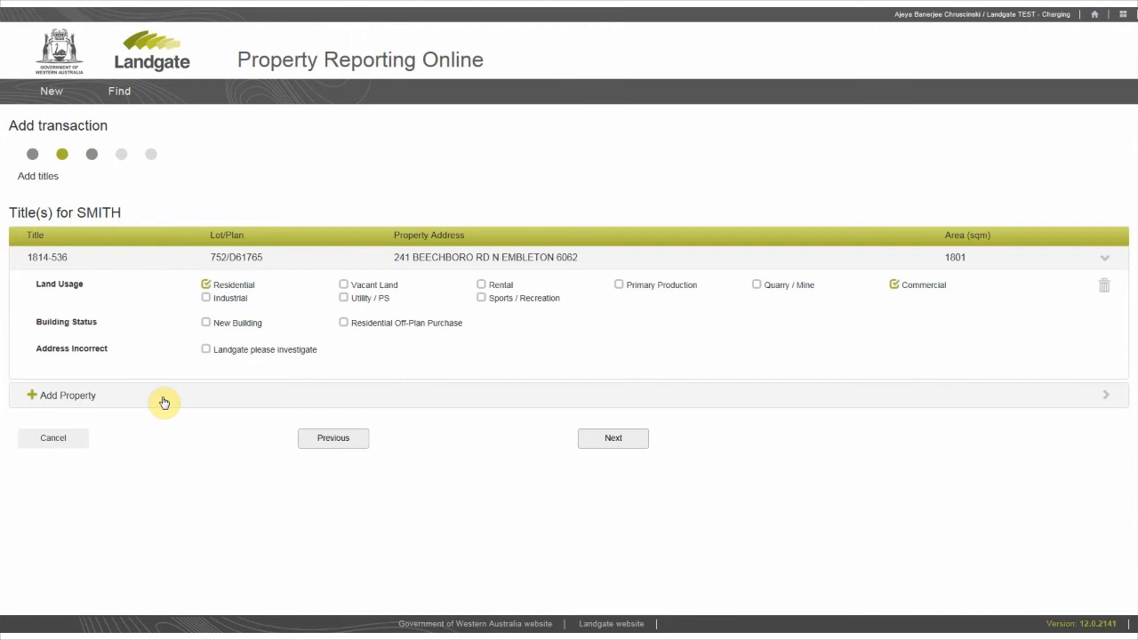
{"action": "left_click", "coordinate": [616, 444]}
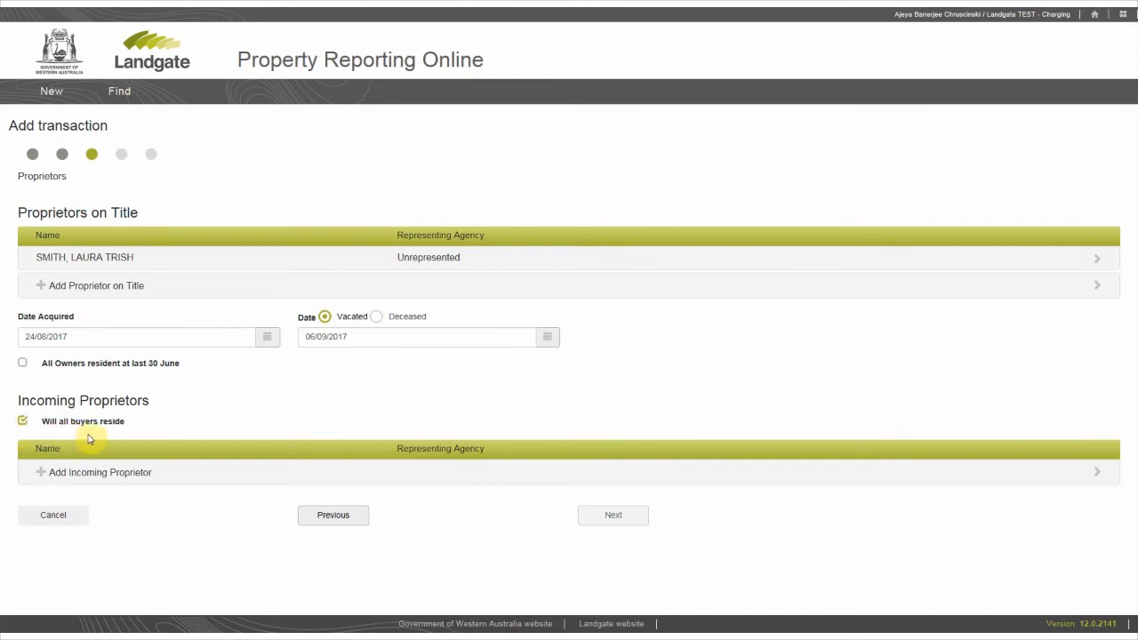
- Add an Individual incoming proprietor with surname and first name, and make Landgate TEST - Charging the representing agency
{"action": "left_click", "coordinate": [124, 477]}
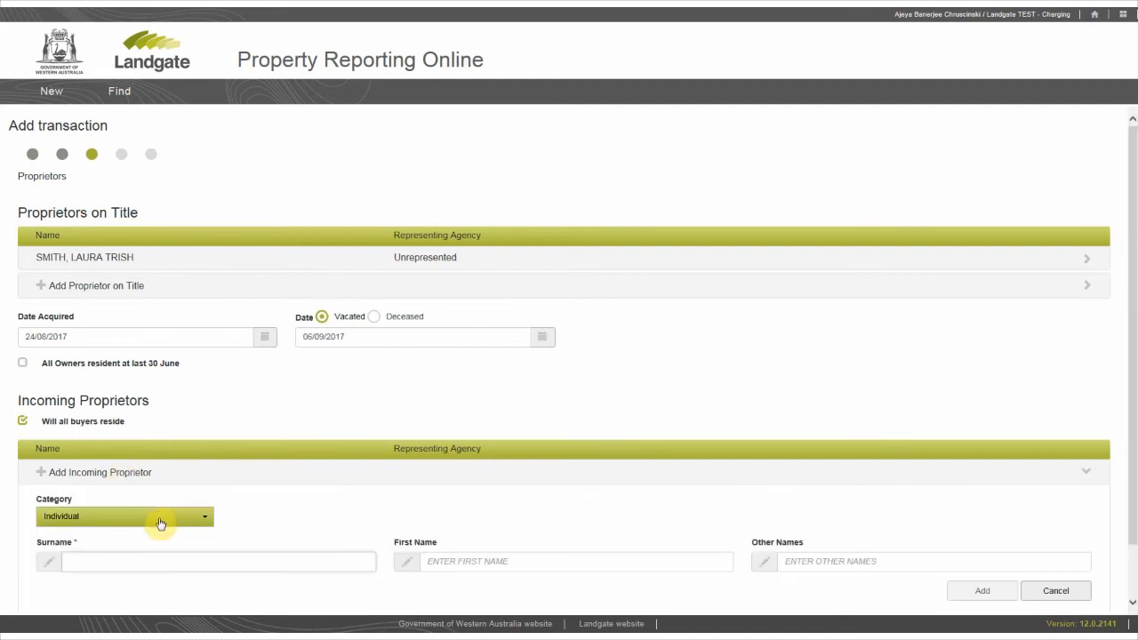
{"action": "left_click", "coordinate": [158, 520]}
{"action": "left_click", "coordinate": [127, 402]}
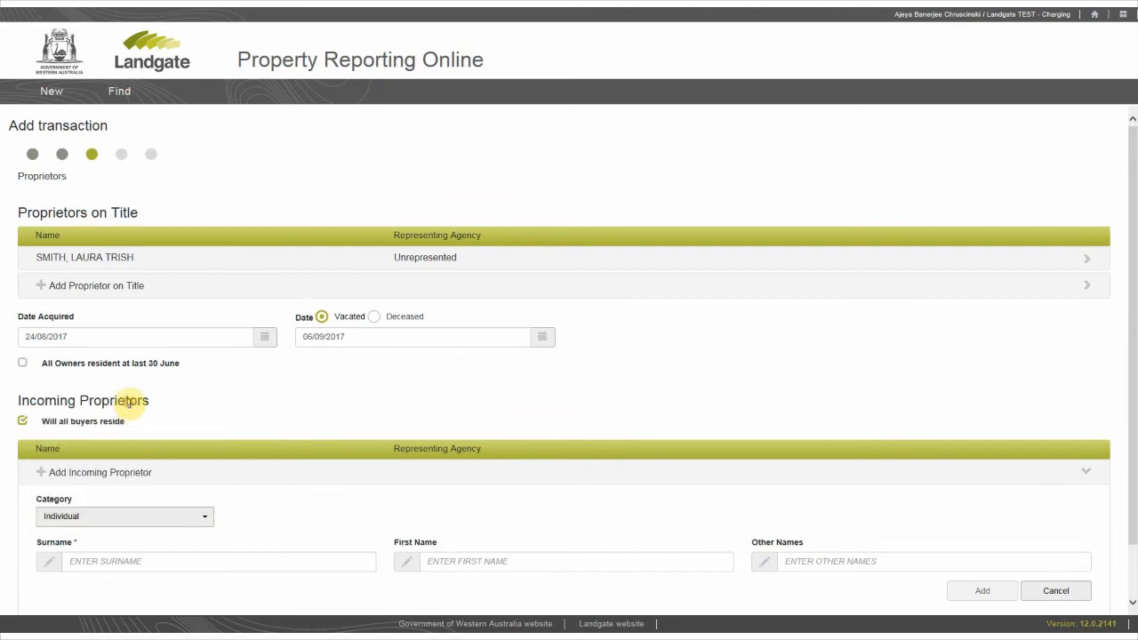
{"action": "left_click", "coordinate": [123, 562]}
{"action": "type", "text": "TAN"}
{"action": "key", "text": "Tab"}
{"action": "type", "text": "TI"}
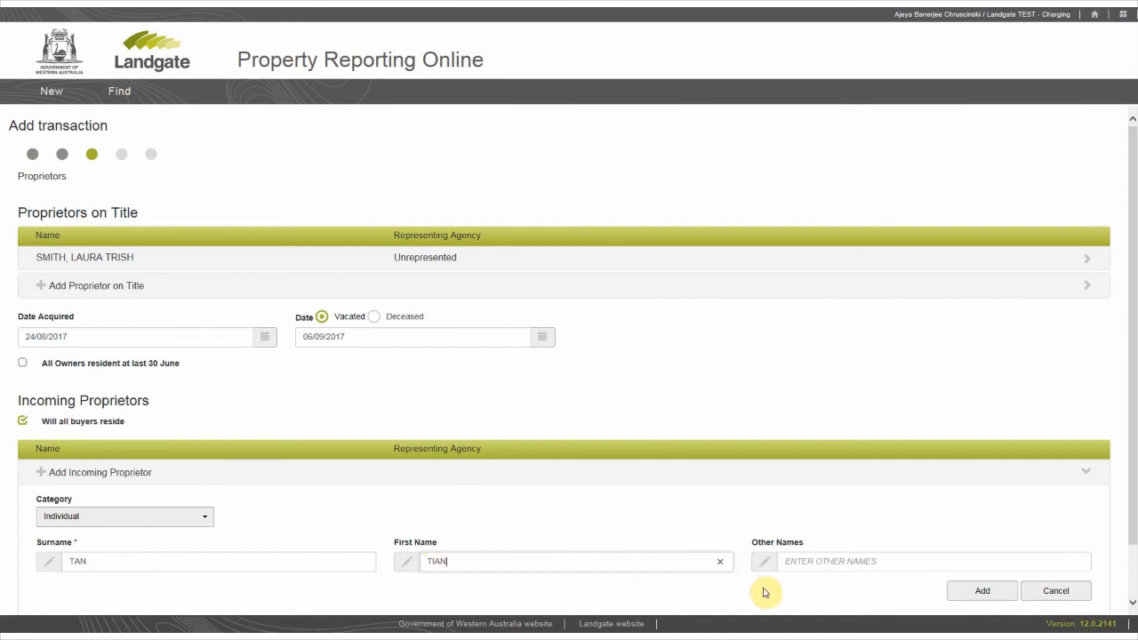
{"action": "left_click", "coordinate": [980, 593]}
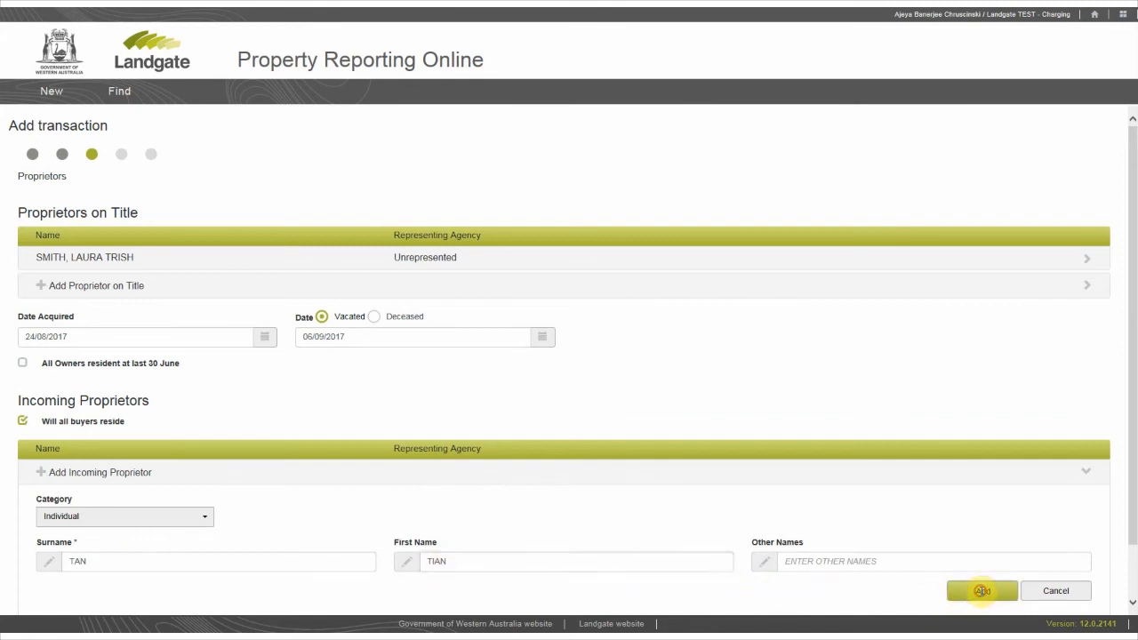
{"action": "left_click", "coordinate": [1059, 473]}
{"action": "left_click", "coordinate": [1084, 503]}
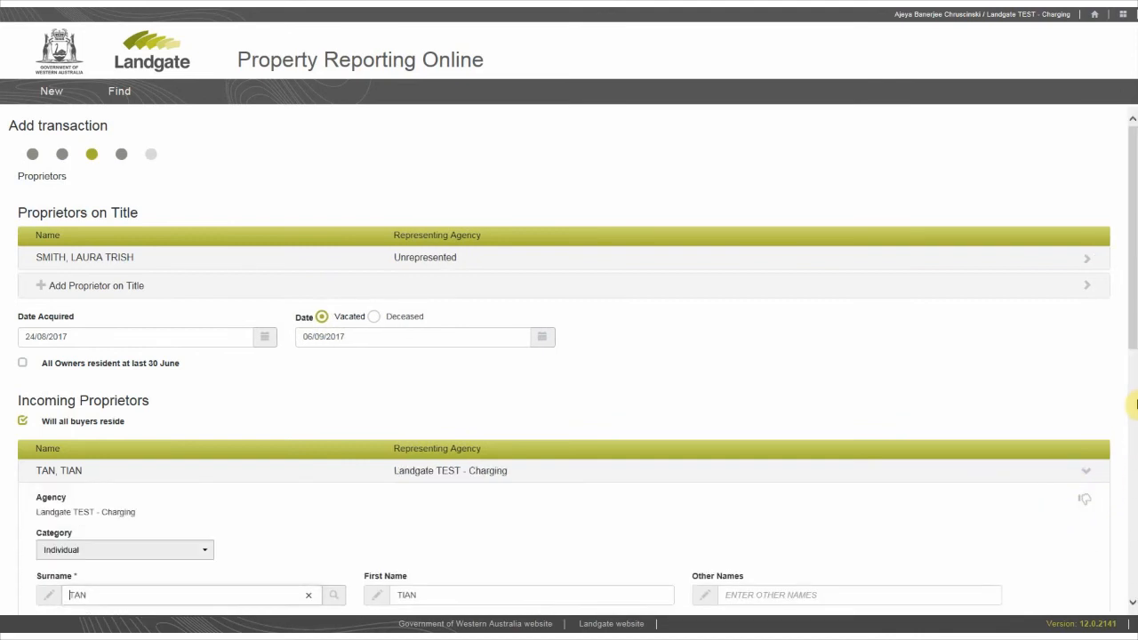
- Enter the incoming proprietor's date of birth and set the country of tax residence to Australia
{"action": "left_click_drag", "start_coordinate": [1134, 343], "coordinate": [1135, 526]}
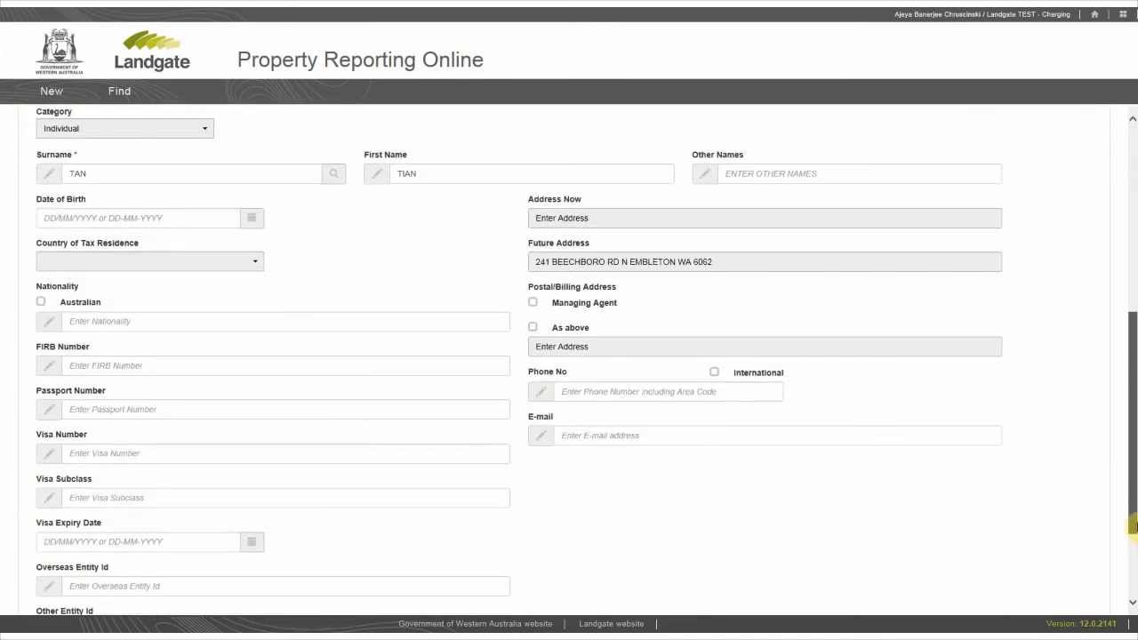
{"action": "left_click", "coordinate": [249, 219]}
{"action": "left_click", "coordinate": [92, 287]}
{"action": "left_click", "coordinate": [232, 267]}
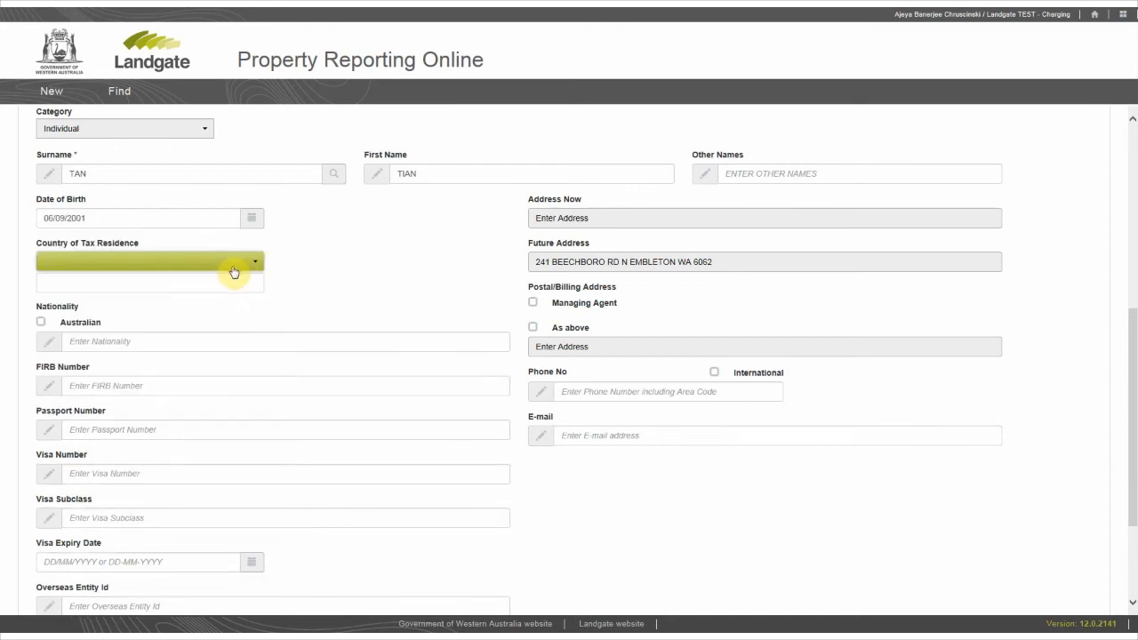
{"action": "left_click", "coordinate": [254, 264]}
{"action": "left_click_drag", "start_coordinate": [257, 318], "coordinate": [259, 325]}
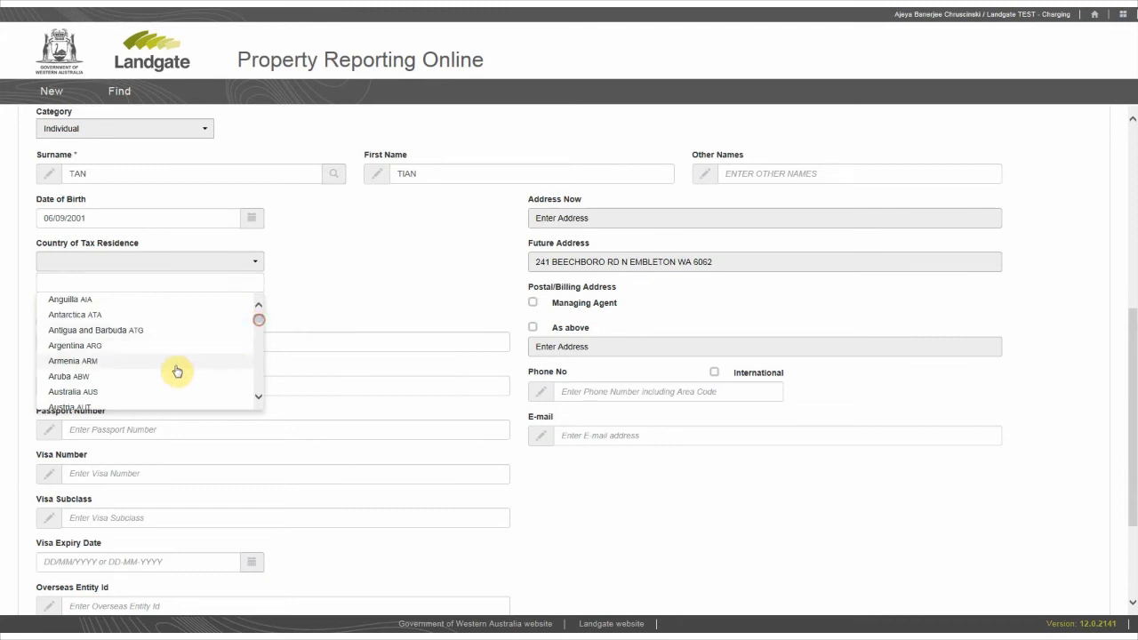
{"action": "left_click", "coordinate": [158, 393]}
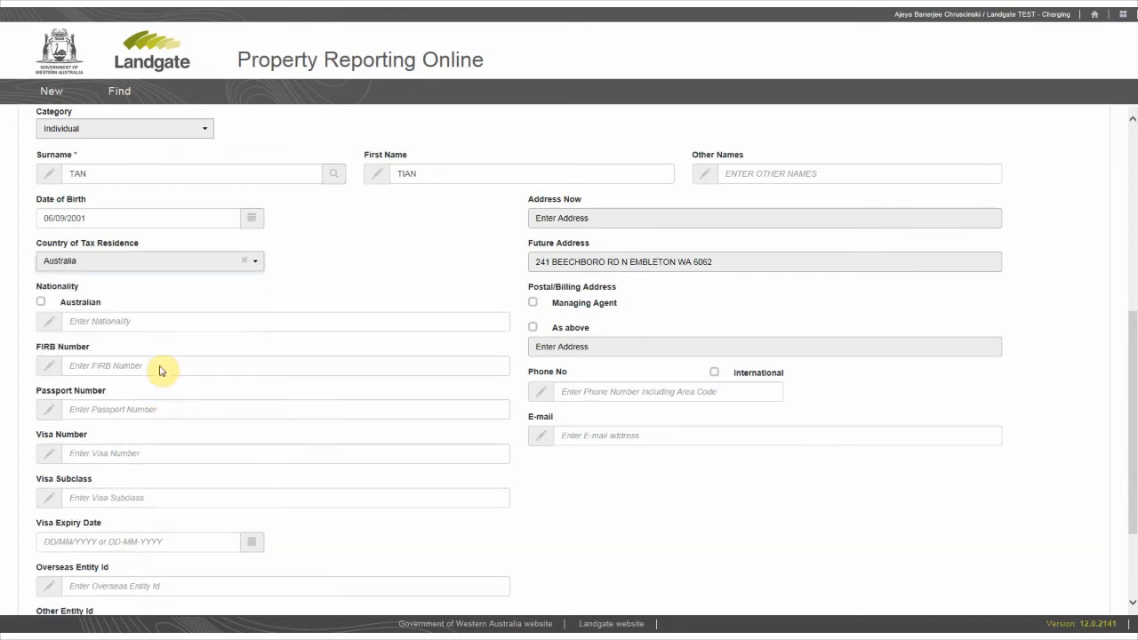
- Enter nationality CHINA and fill in the incoming proprietor's FIRB number, passport number, visa number and visa subclass
{"action": "left_click", "coordinate": [79, 319]}
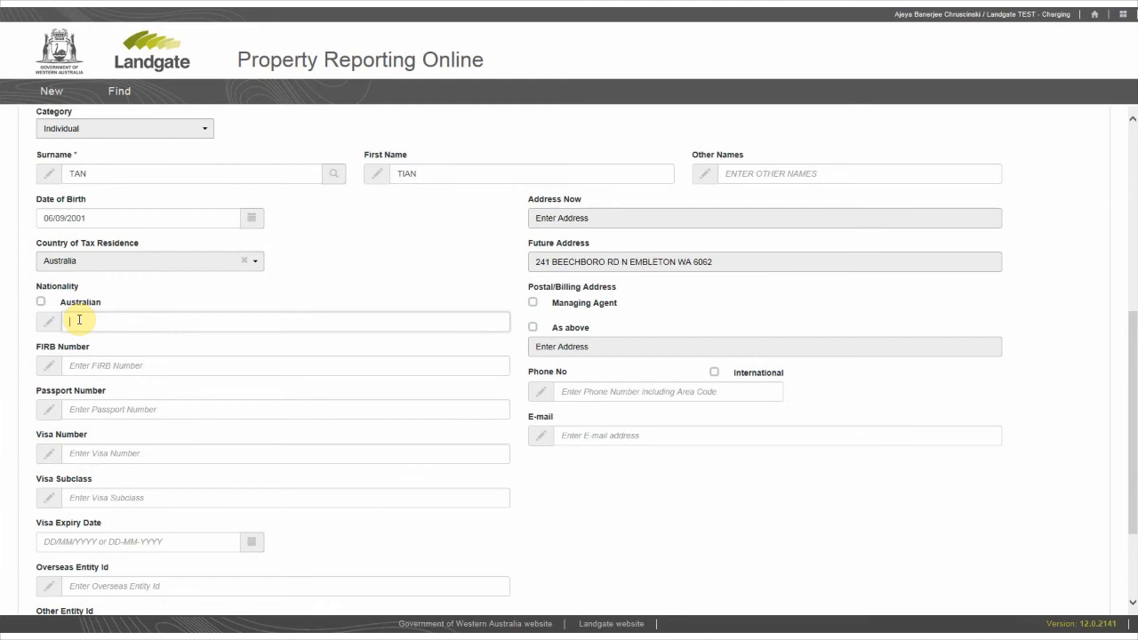
{"action": "type", "text": "CHINA"}
{"action": "key", "text": "Tab"}
{"action": "type", "text": "123456"}
{"action": "key", "text": "Tab"}
{"action": "type", "text": "123456"}
{"action": "key", "text": "Tab"}
{"action": "type", "text": "123456"}
{"action": "key", "text": "Tab"}
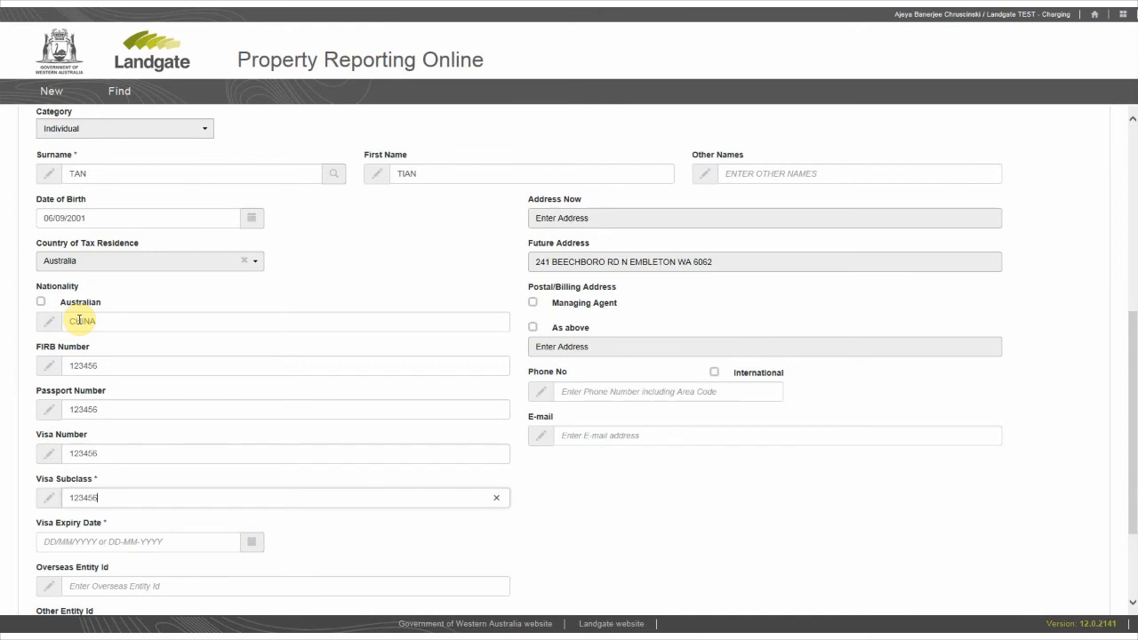
- Set the visa expiry date to 05/11/2017 and fill in the overseas and other entity IDs
{"action": "left_click", "coordinate": [252, 541]}
{"action": "left_click", "coordinate": [168, 430]}
{"action": "left_click", "coordinate": [166, 582]}
{"action": "type", "text": "123456"}
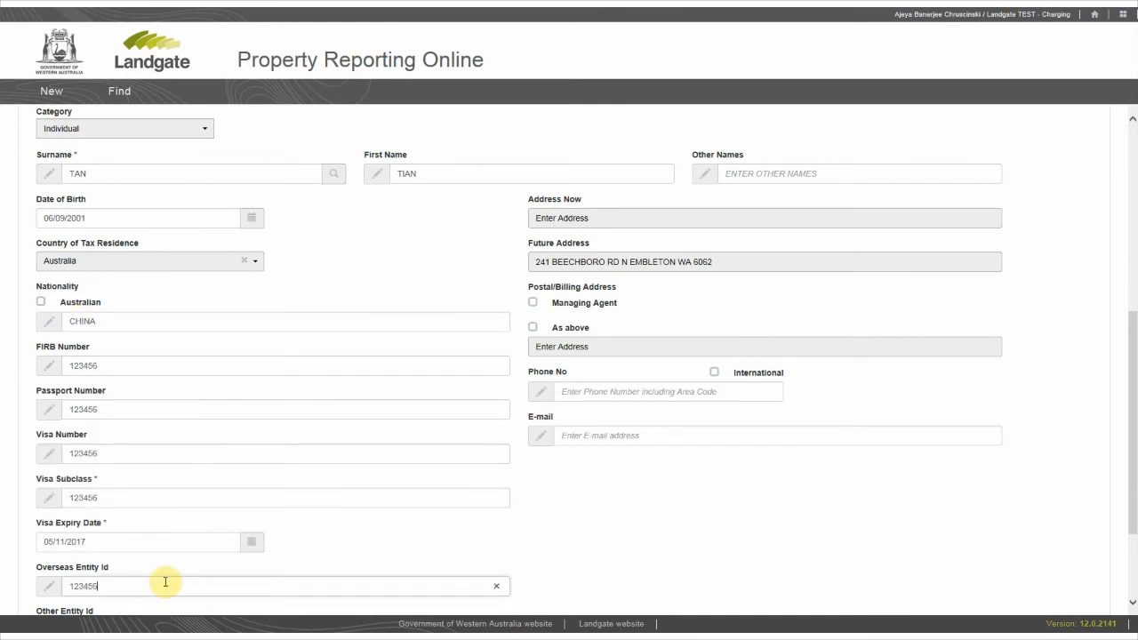
{"action": "key", "text": "Tab"}
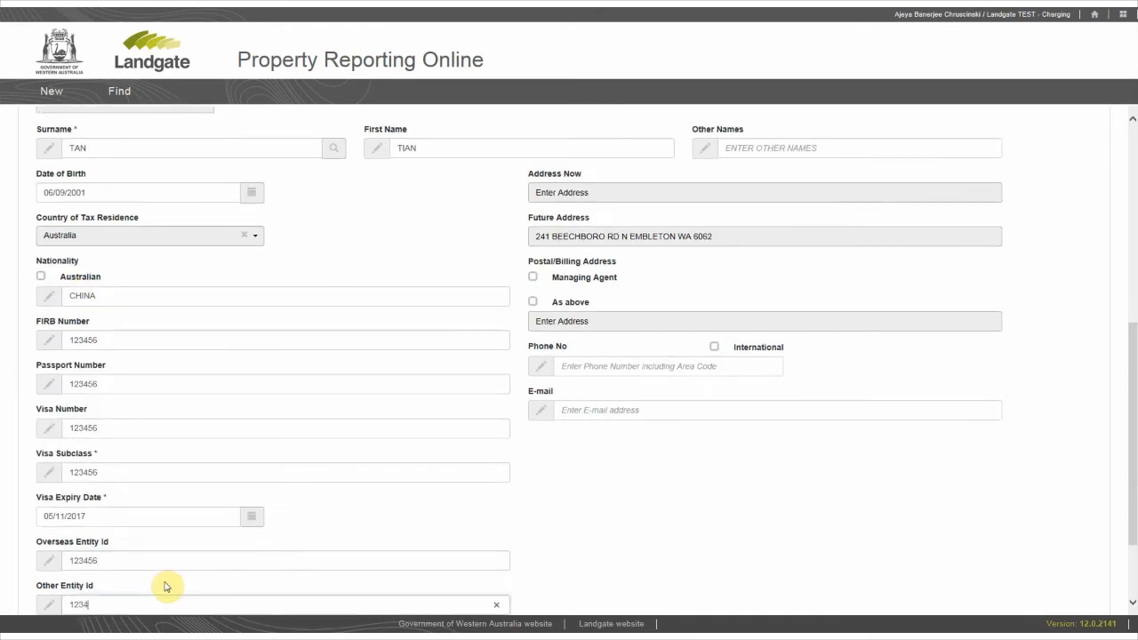
- Enter the incoming proprietor's current address as an international address, with postcode and state filled in and China as the country
{"action": "left_click", "coordinate": [569, 195]}
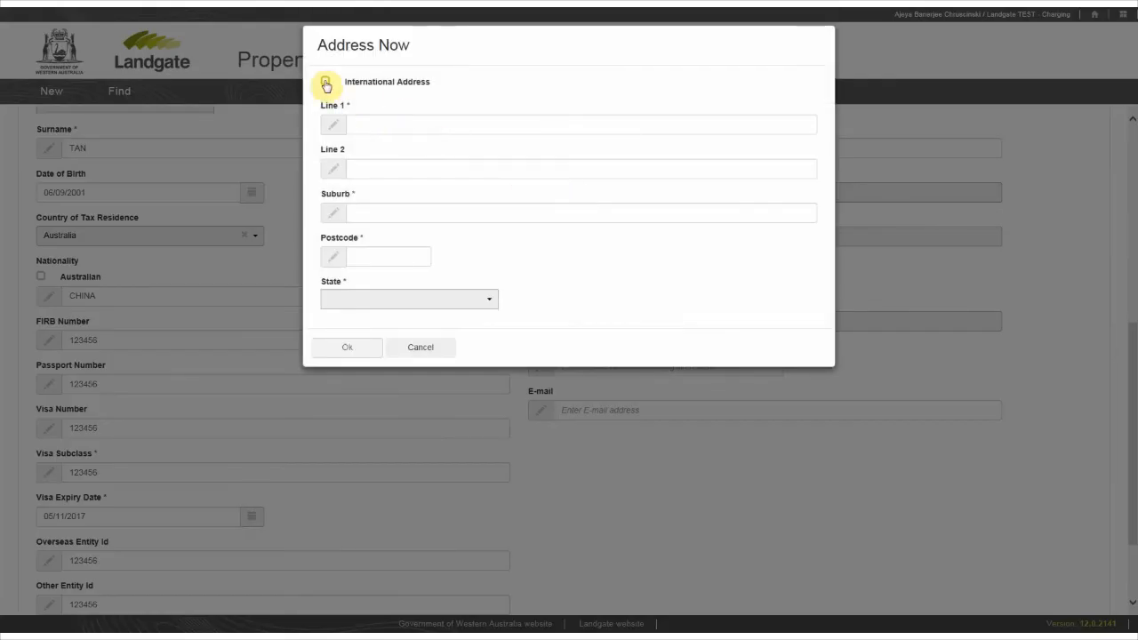
{"action": "left_click", "coordinate": [325, 82]}
{"action": "left_click", "coordinate": [370, 124]}
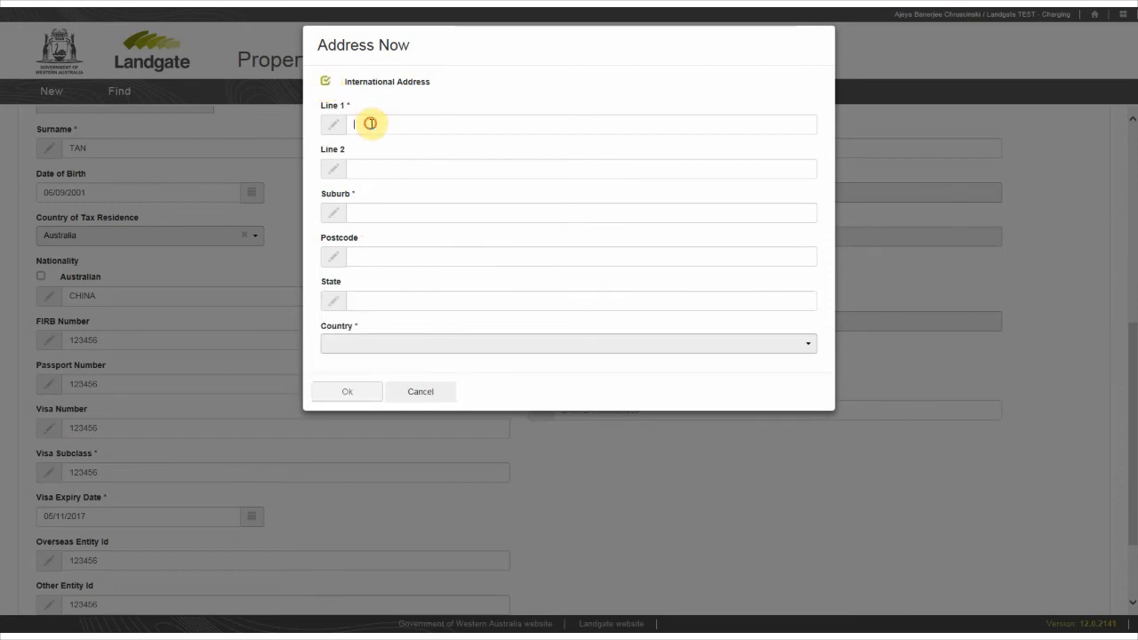
{"action": "key", "text": "Tab"}
{"action": "type", "text": "TRAINING"}
{"action": "key", "text": "Tab"}
{"action": "type", "text": "TRAINING"}
{"action": "key", "text": "Tab"}
{"action": "type", "text": "12"}
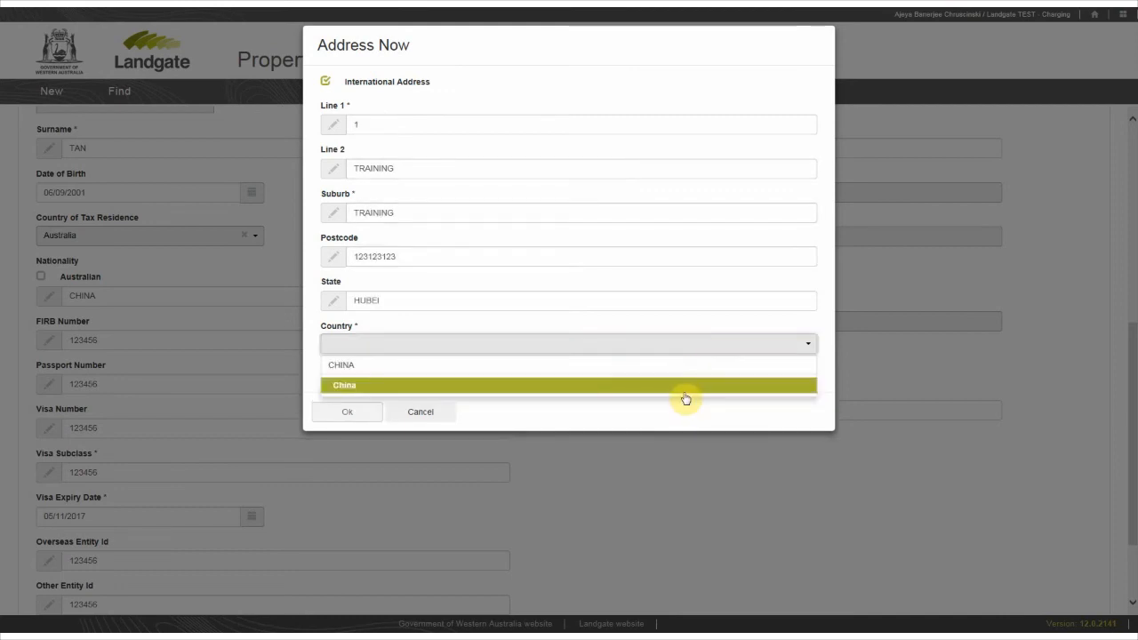
{"action": "left_click", "coordinate": [683, 386]}
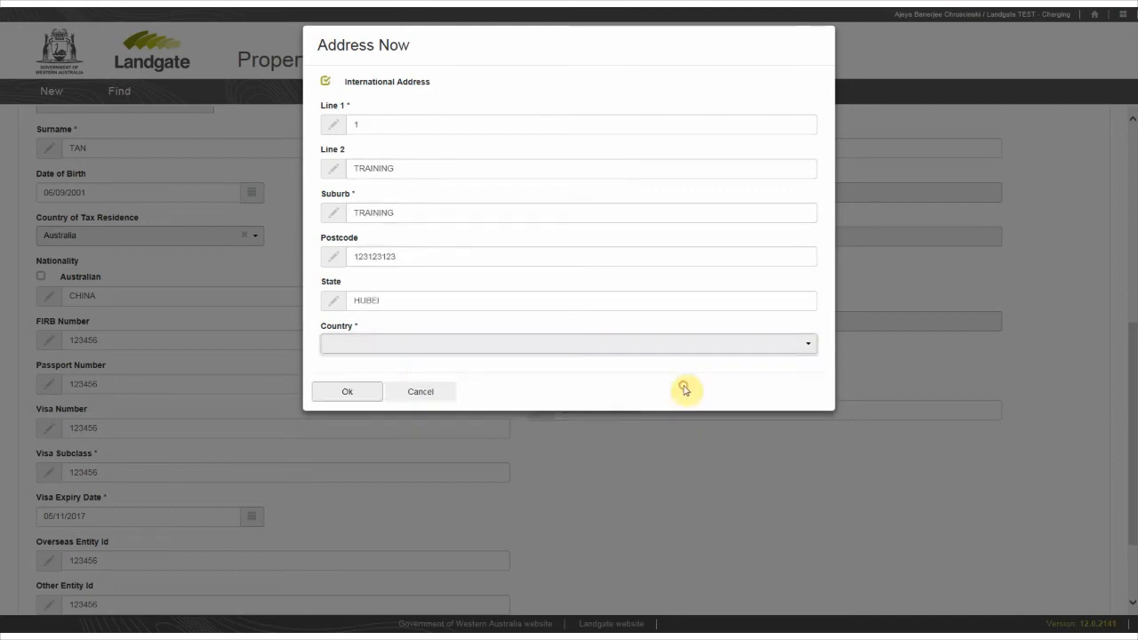
{"action": "left_click", "coordinate": [347, 392]}
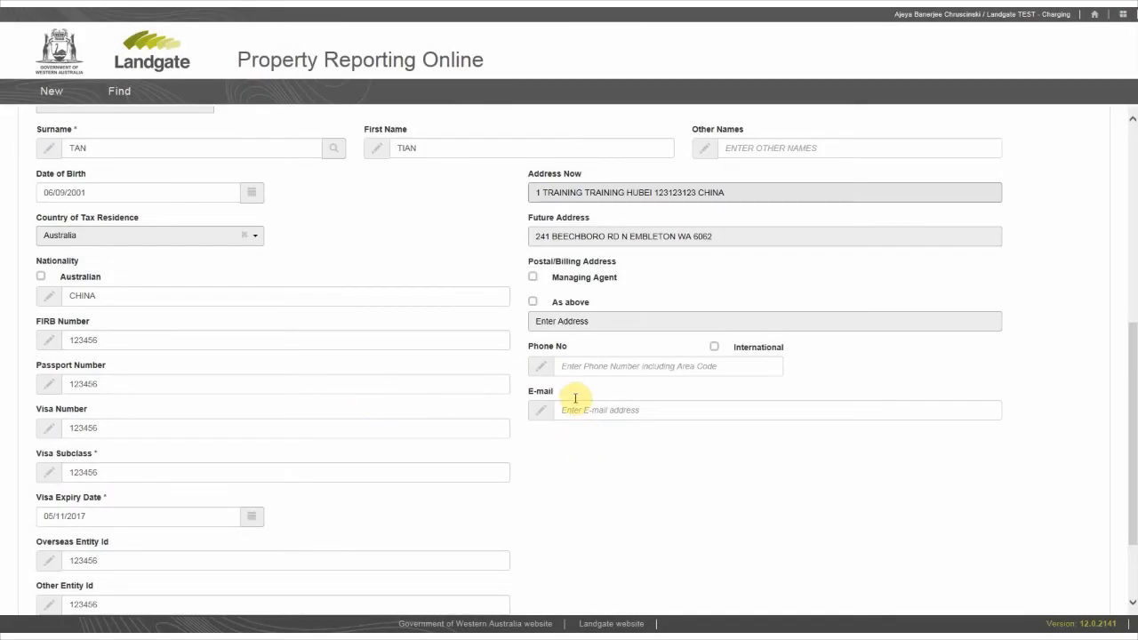
- Set the postal/billing address to As above and enter an international phone number with country code +86
{"action": "left_click", "coordinate": [535, 304]}
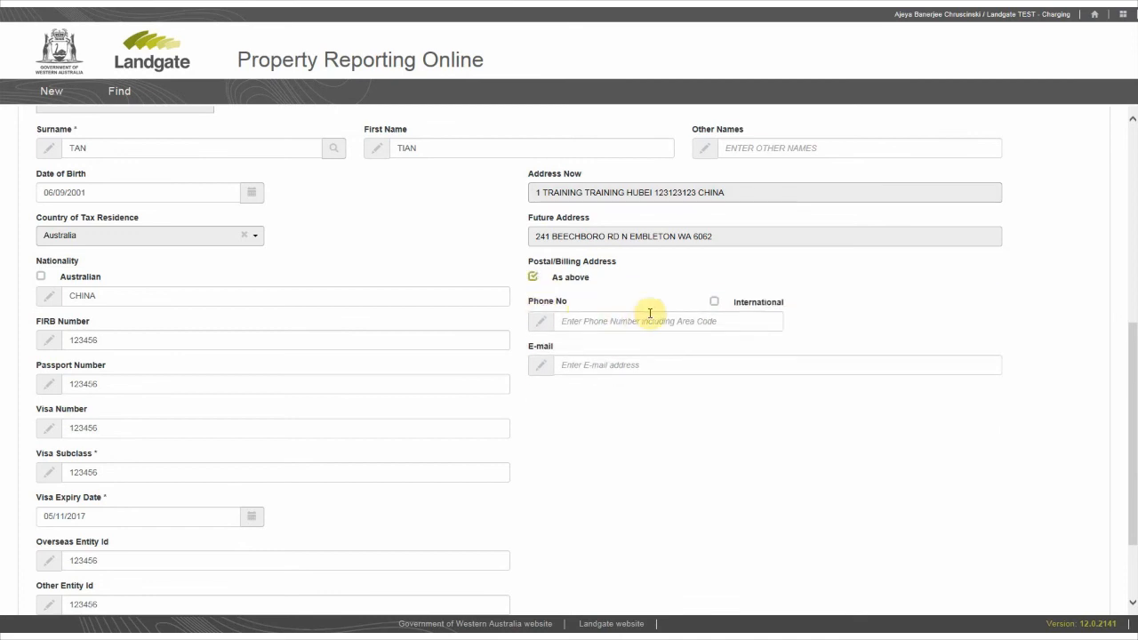
{"action": "left_click", "coordinate": [714, 306]}
{"action": "left_click", "coordinate": [597, 317]}
{"action": "type", "text": "+86"}
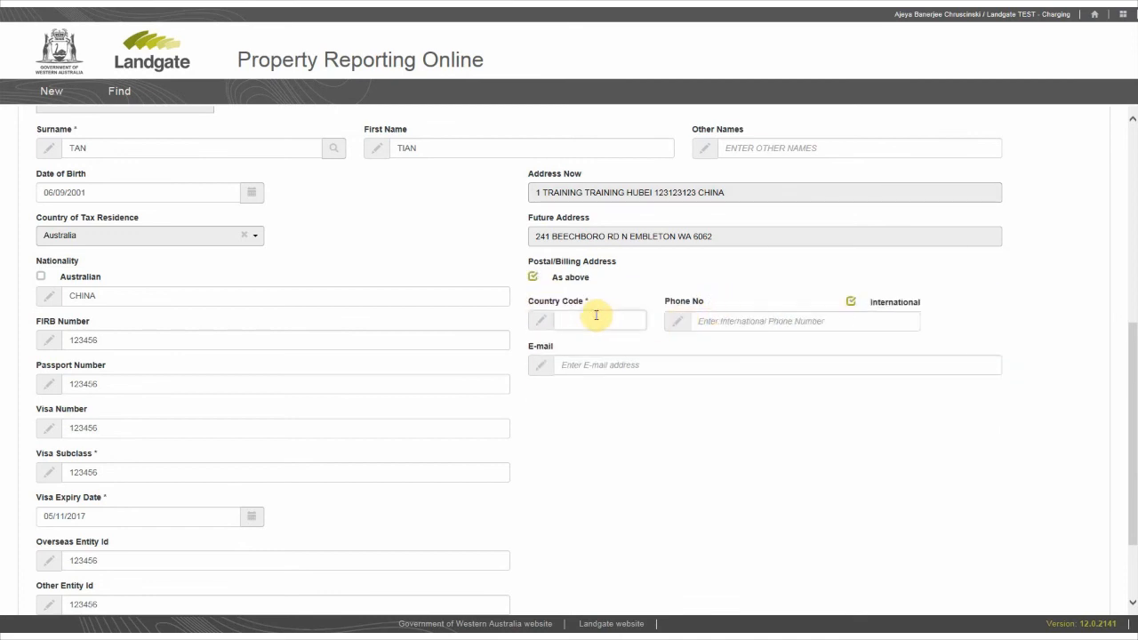
{"action": "key", "text": "Tab"}
{"action": "key", "text": "Tab"}
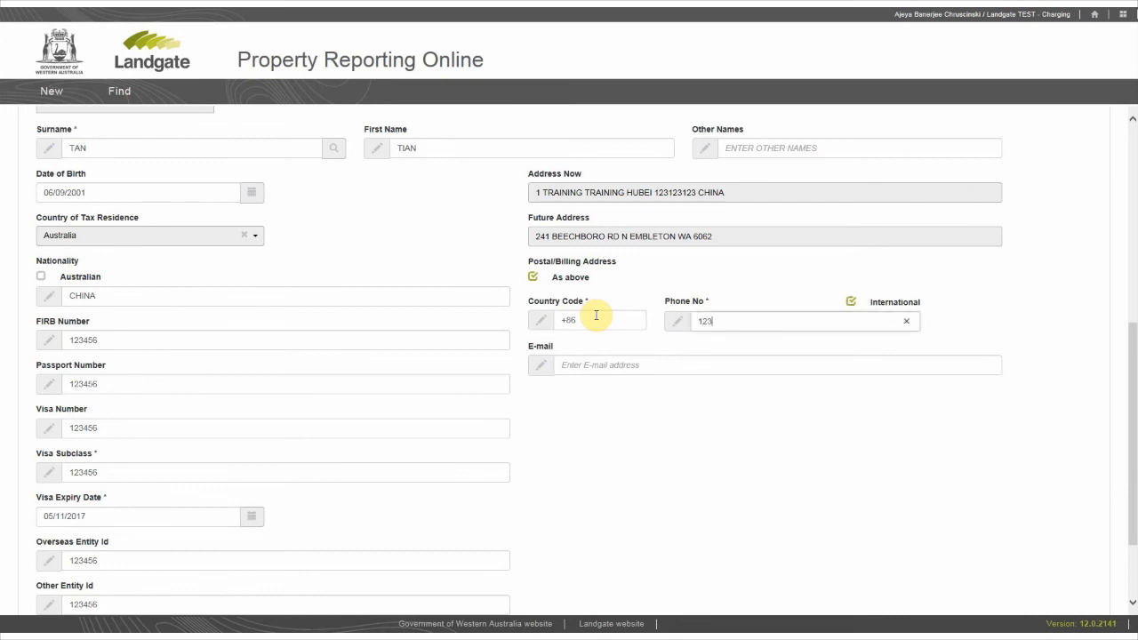
{"action": "key", "text": "Tab"}
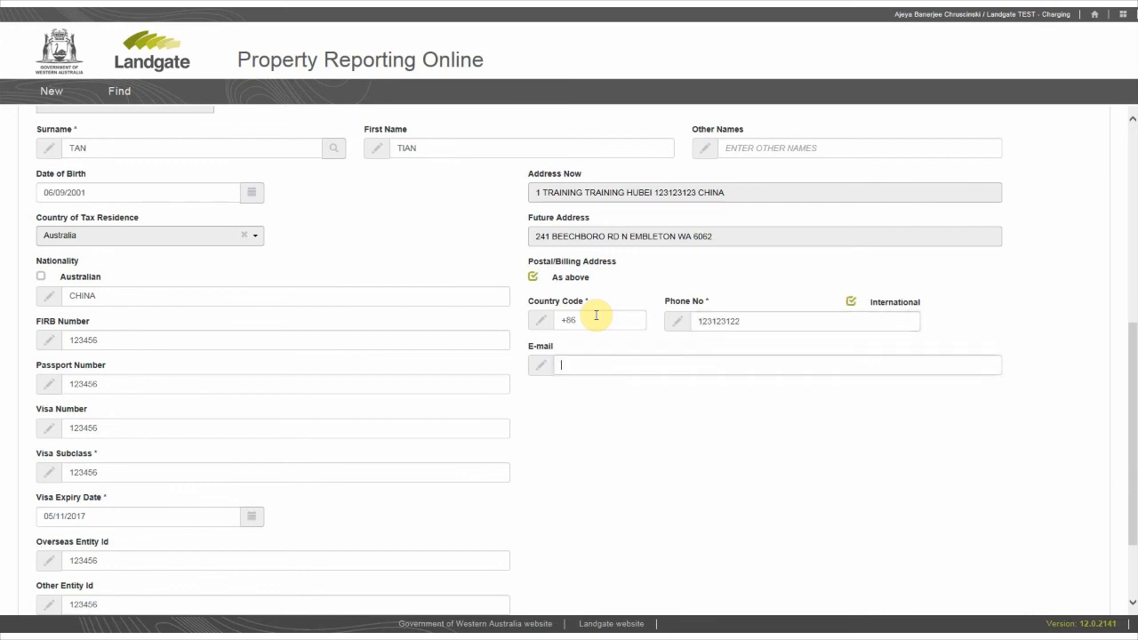
- Fill in the incoming proprietor's e-mail address and continue to the invitation for representatives
{"action": "type", "text": "TRAINING@TRAINING.COM"}
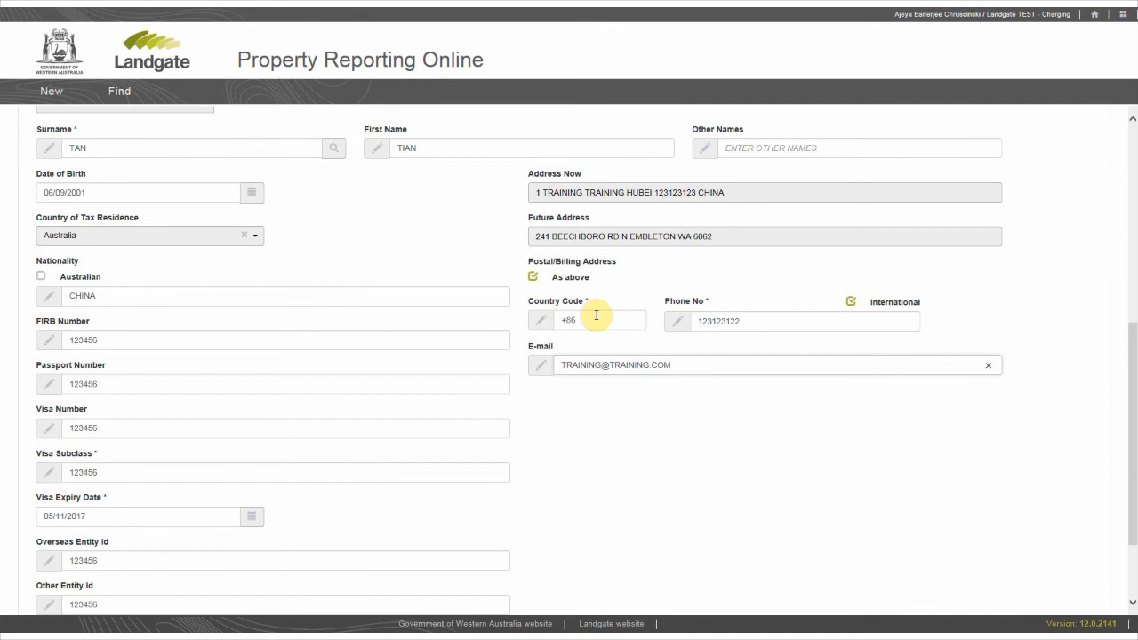
{"action": "scroll", "coordinate": [660, 425], "scroll_direction": "down", "scroll_amount": 3}
{"action": "left_click", "coordinate": [611, 580]}
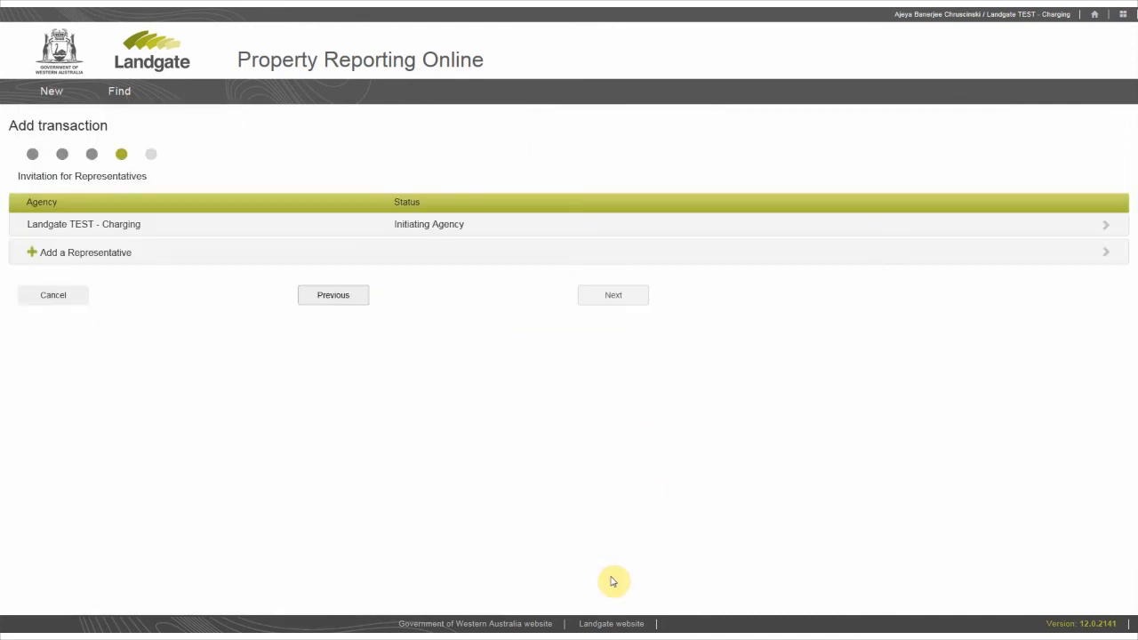
- Fill in the contact phone number and contact e-mail address for the initiating agency, Landgate TEST - Charging
{"action": "left_click", "coordinate": [613, 229]}
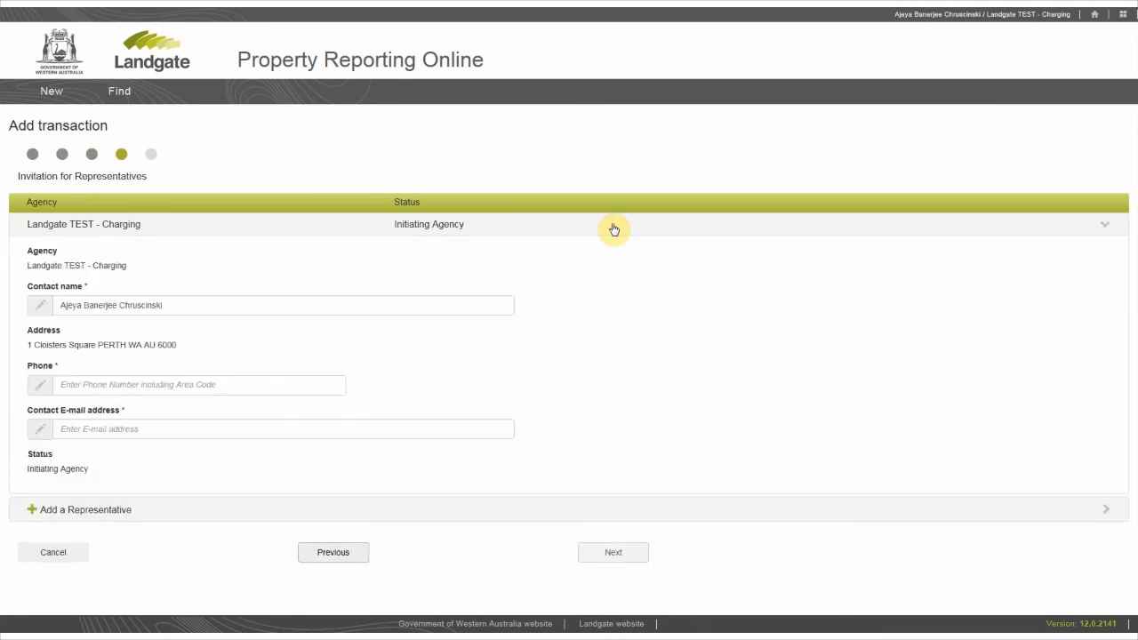
{"action": "left_click", "coordinate": [256, 380]}
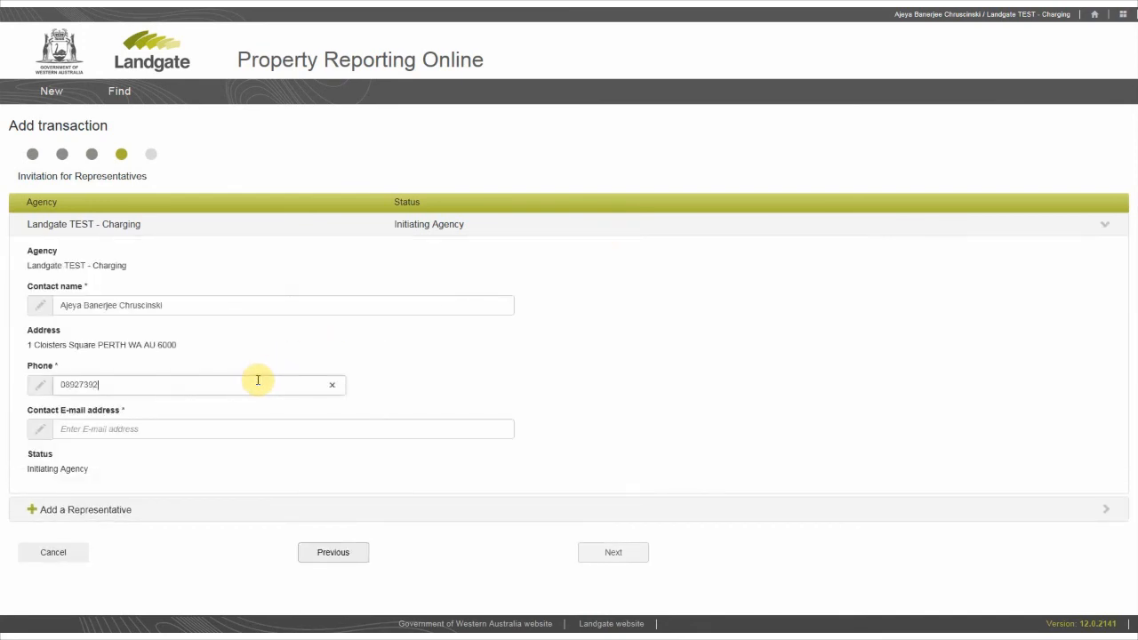
{"action": "key", "text": "Tab"}
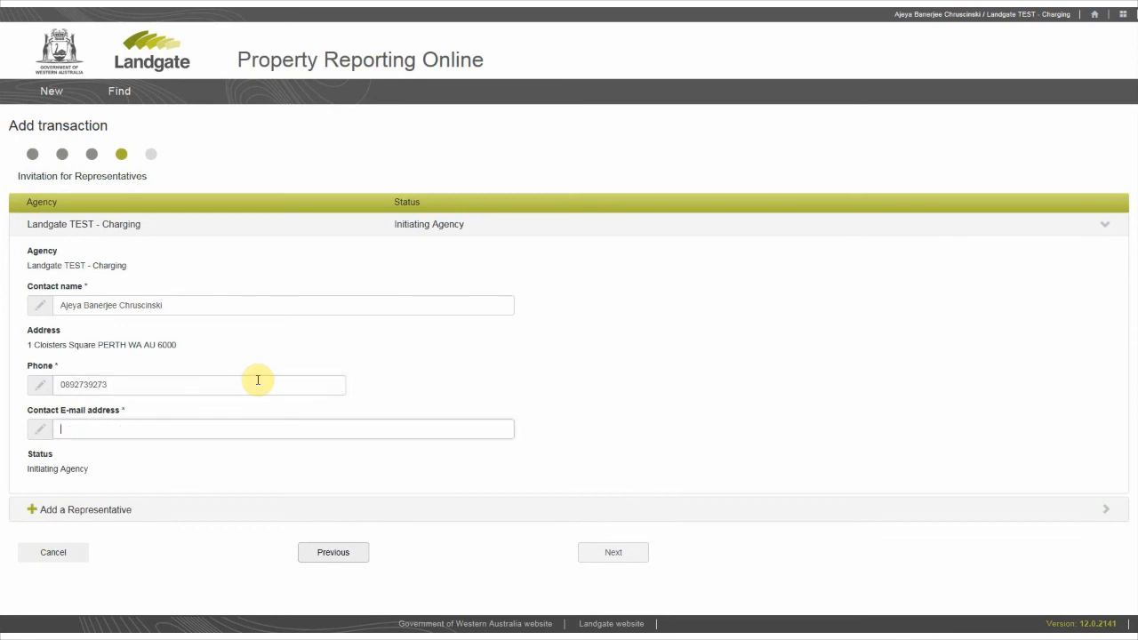
{"action": "type", "text": "TRAINING@TRAINING.COM"}
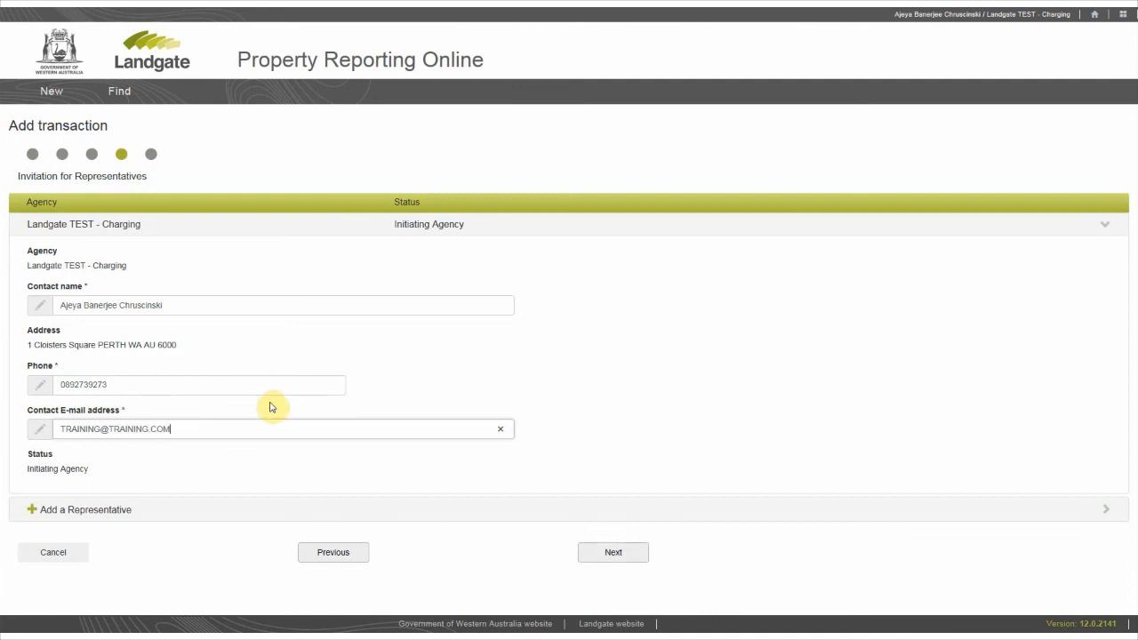
- Add A1 PROPERTY SETTLEMENTS as an invited representative and continue to Review & Save
{"action": "left_click", "coordinate": [227, 513]}
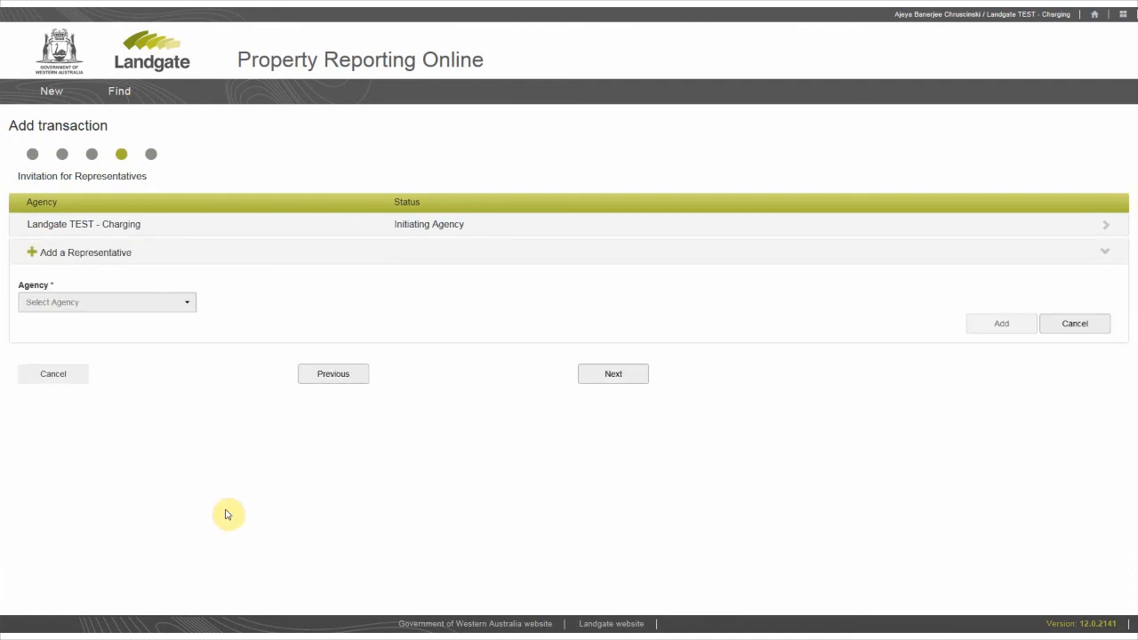
{"action": "left_click", "coordinate": [118, 305]}
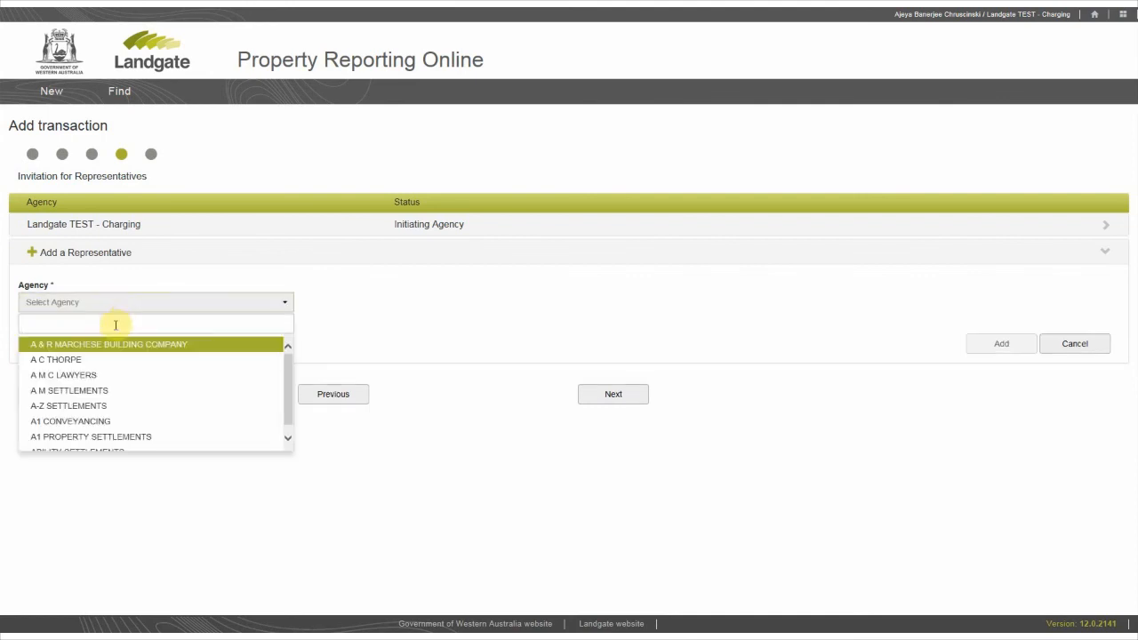
{"action": "left_click", "coordinate": [129, 438]}
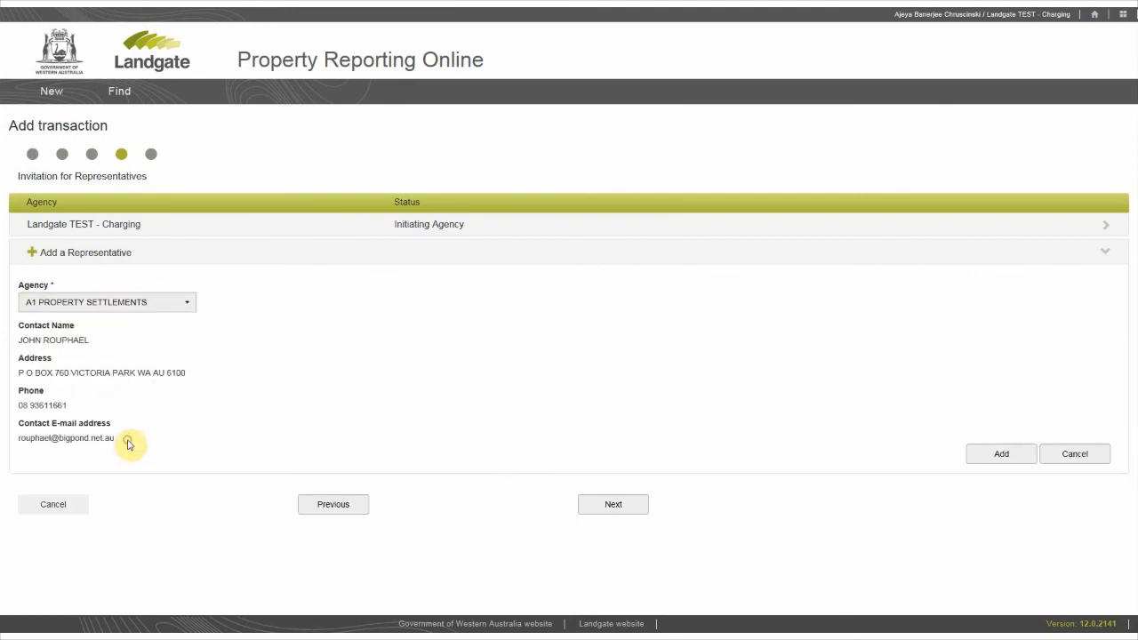
{"action": "left_click", "coordinate": [982, 456]}
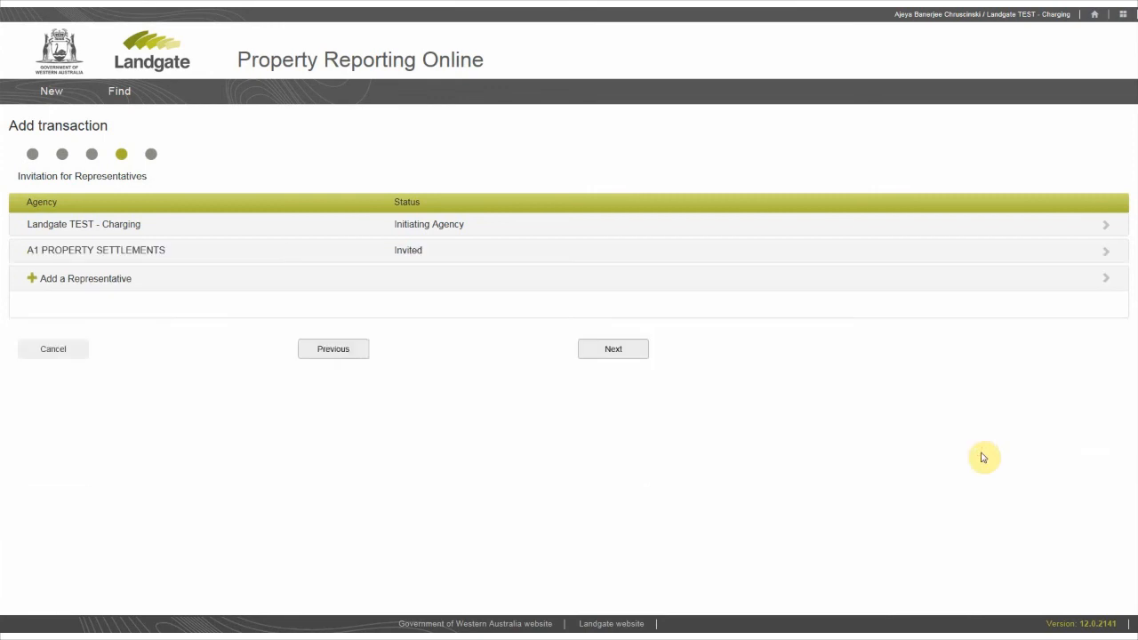
{"action": "left_click", "coordinate": [612, 323]}
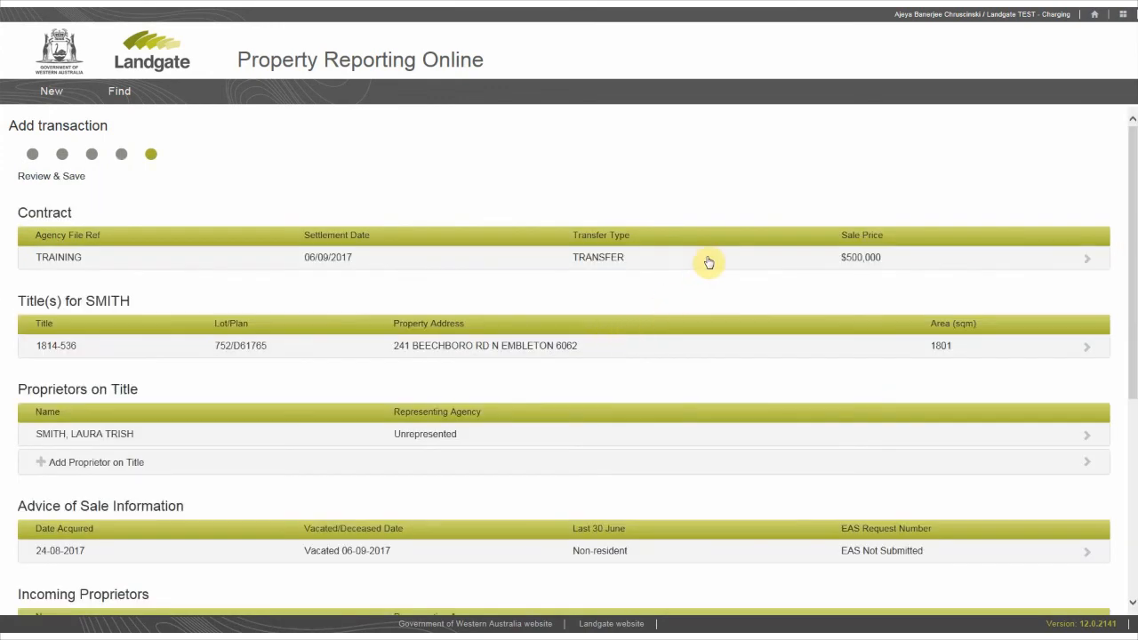
- Review the contract details and the title's land usage and building status before submission
{"action": "left_click", "coordinate": [708, 258]}
{"action": "left_click", "coordinate": [709, 260]}
{"action": "left_click", "coordinate": [714, 349]}
{"action": "left_click", "coordinate": [715, 348]}
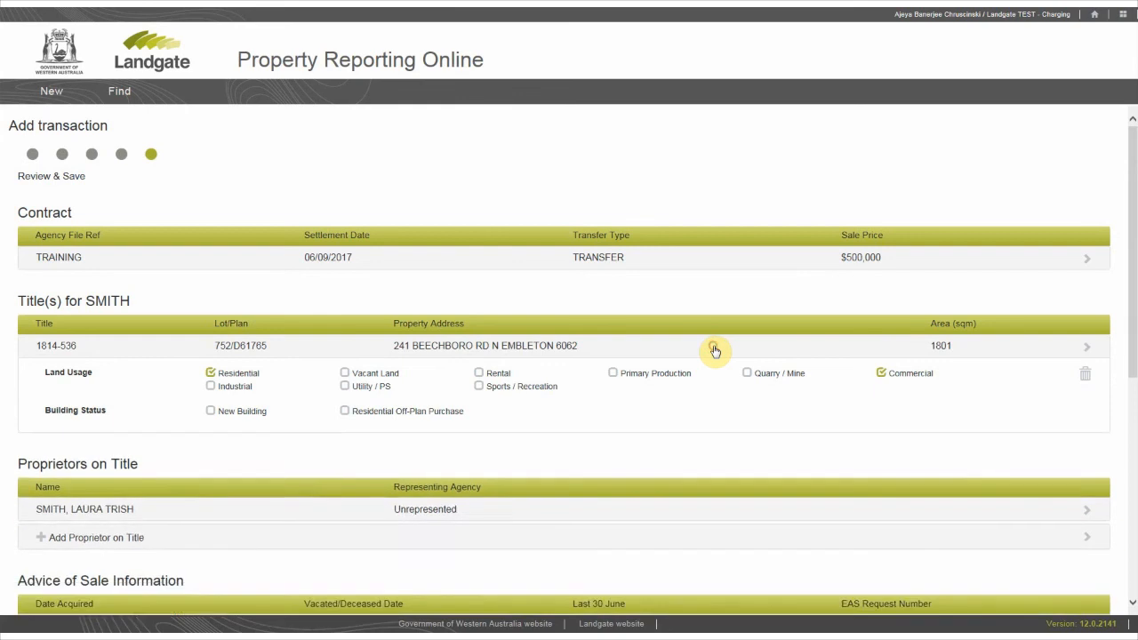
- Declare the information true and correct, then submit the transaction and close its review page
{"action": "scroll", "coordinate": [715, 350], "scroll_direction": "down", "scroll_amount": 4}
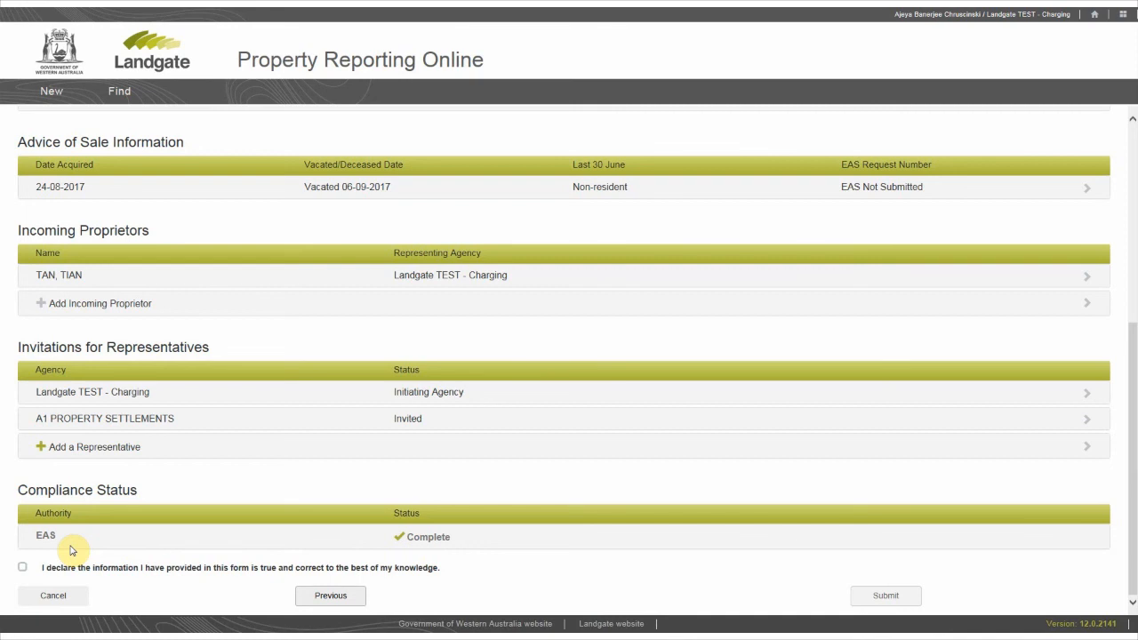
{"action": "left_click", "coordinate": [22, 566]}
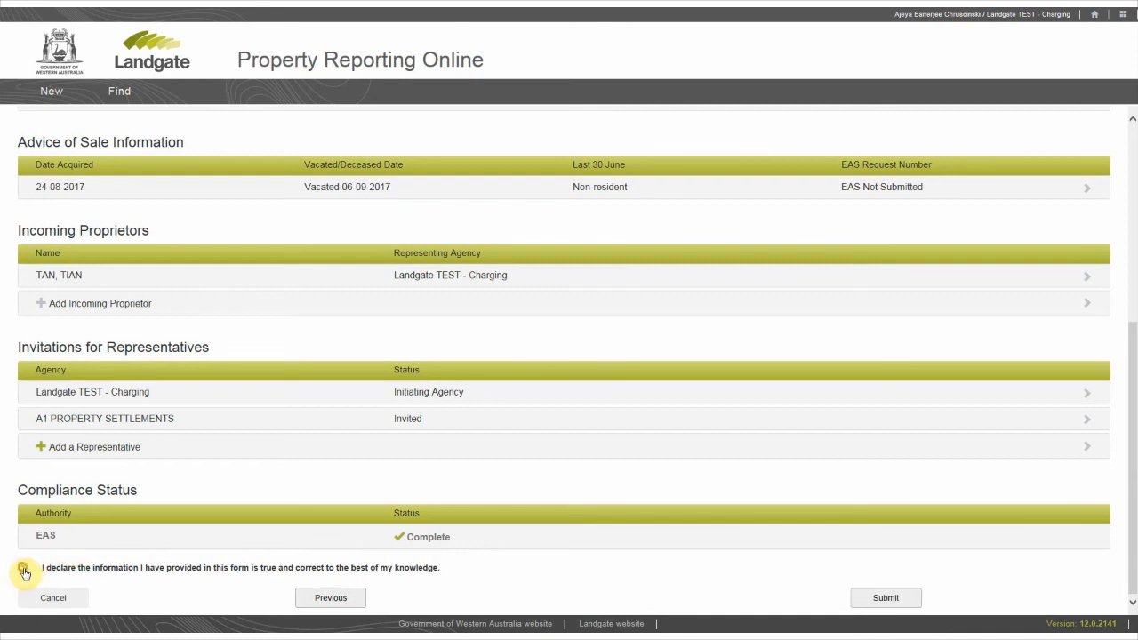
{"action": "left_click", "coordinate": [885, 598]}
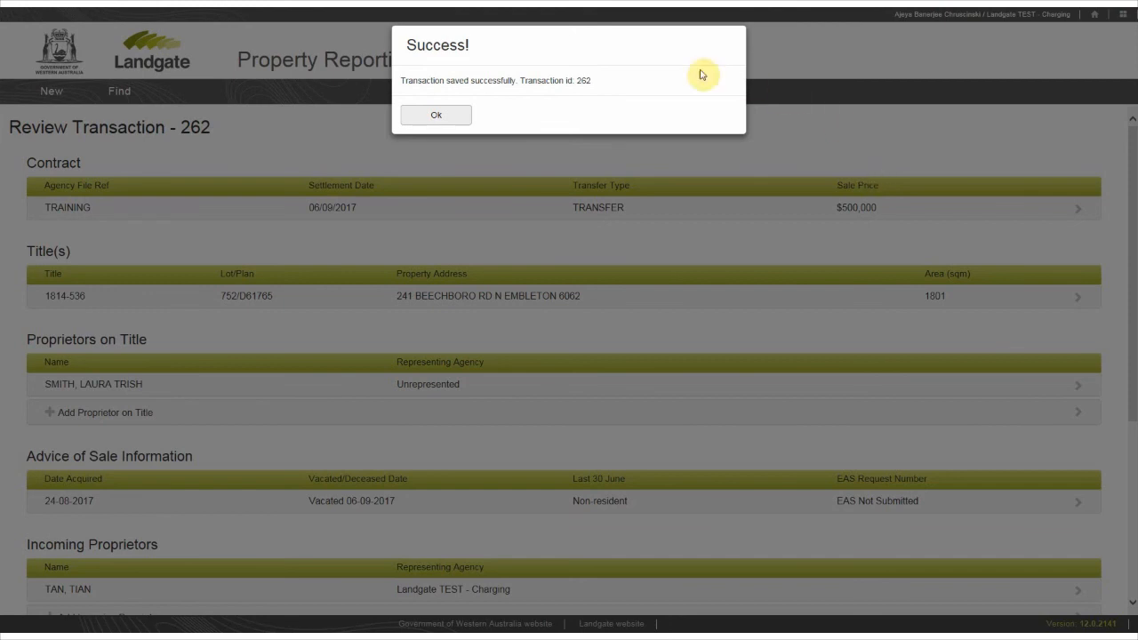
{"action": "left_click", "coordinate": [453, 115]}
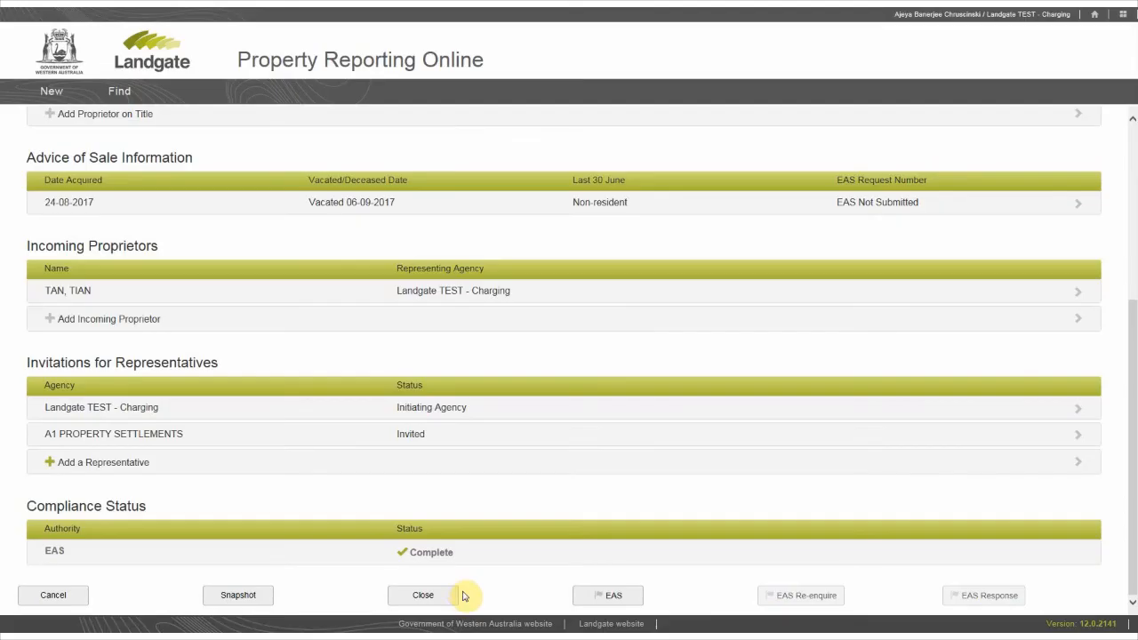
{"action": "left_click", "coordinate": [422, 596]}
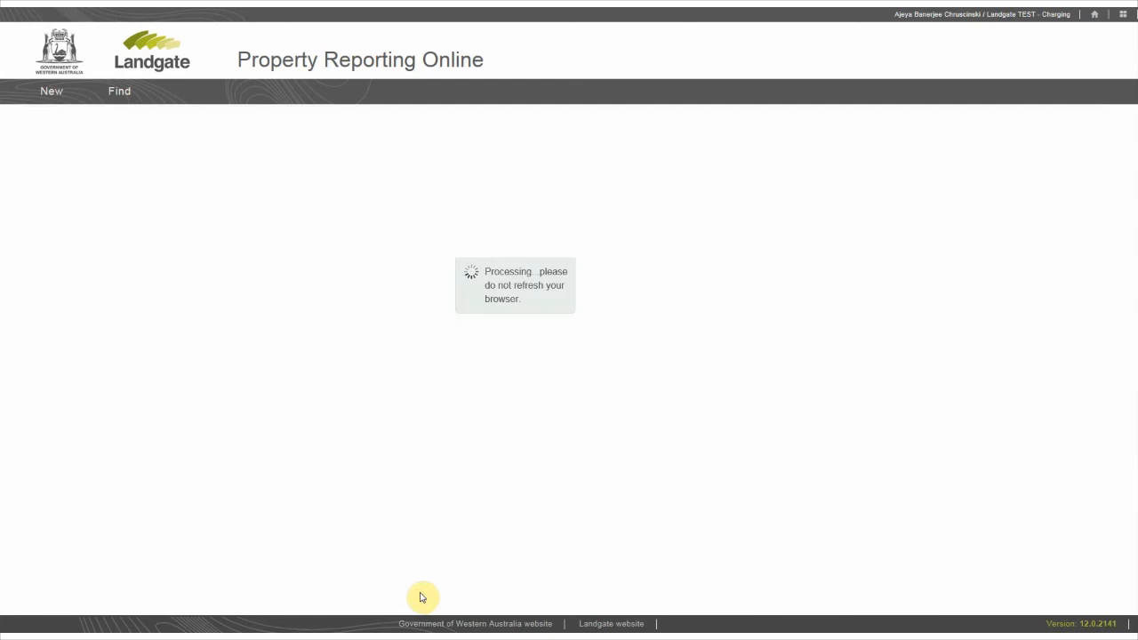